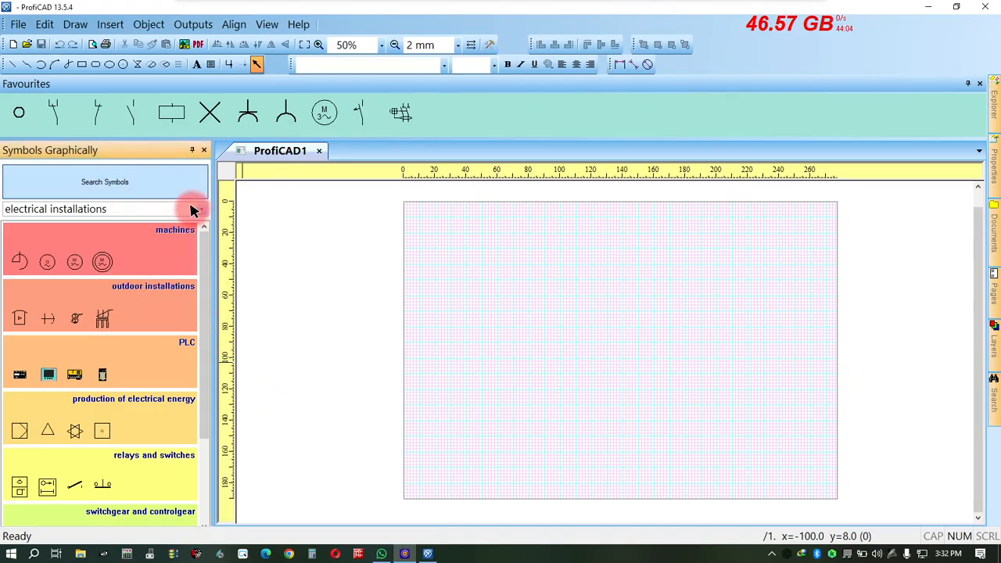
Browse the eaton and fatek groups in the distribution board library and look at the symbol search window.
left_click(193, 209)
left_click(92, 223)
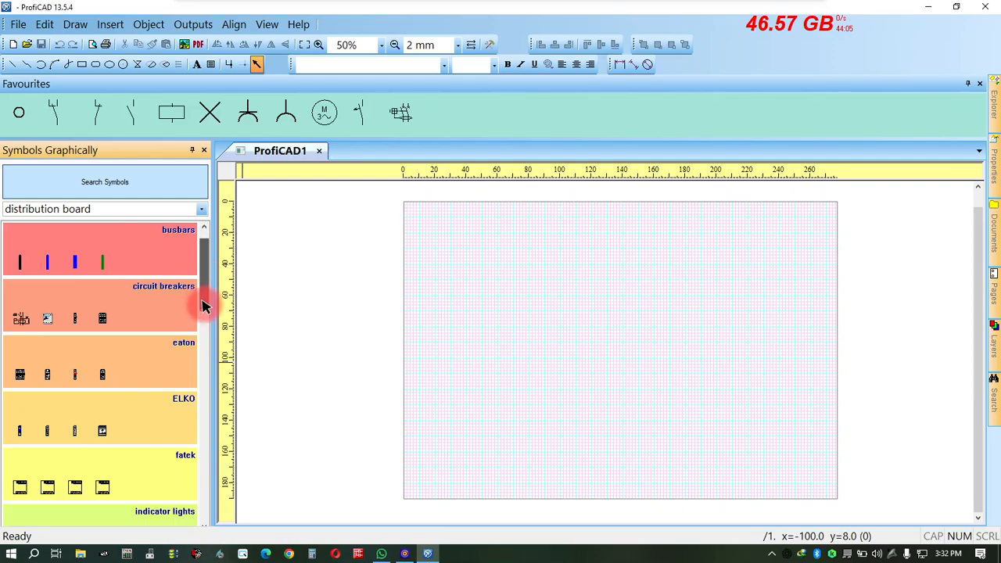
scroll(203, 306, "down", 2)
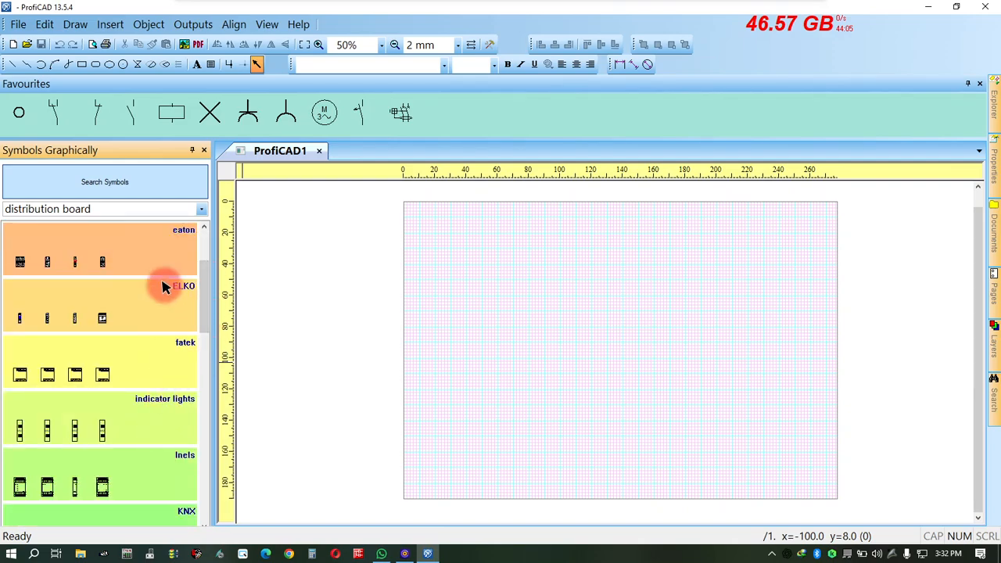
left_click(154, 252)
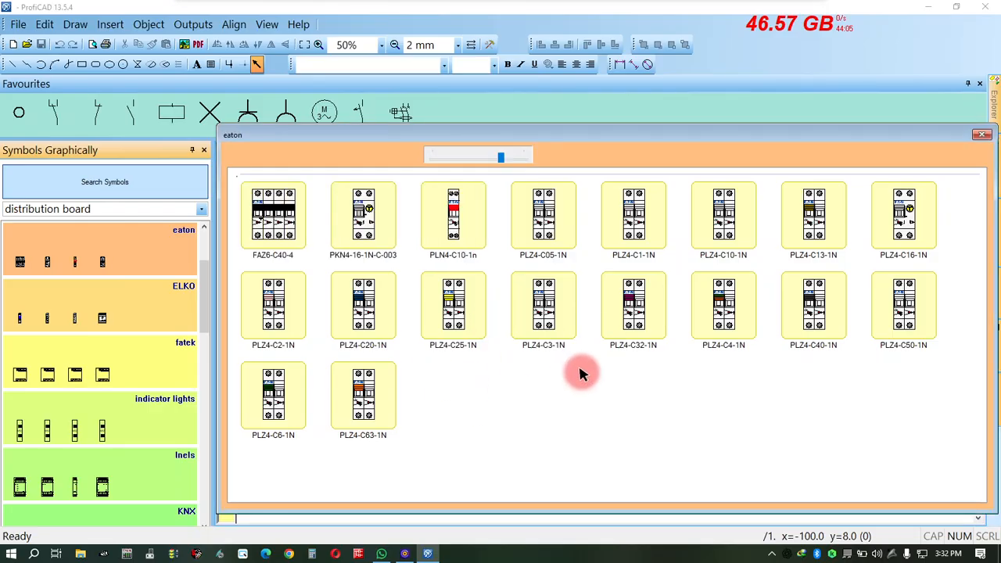
left_click(451, 249)
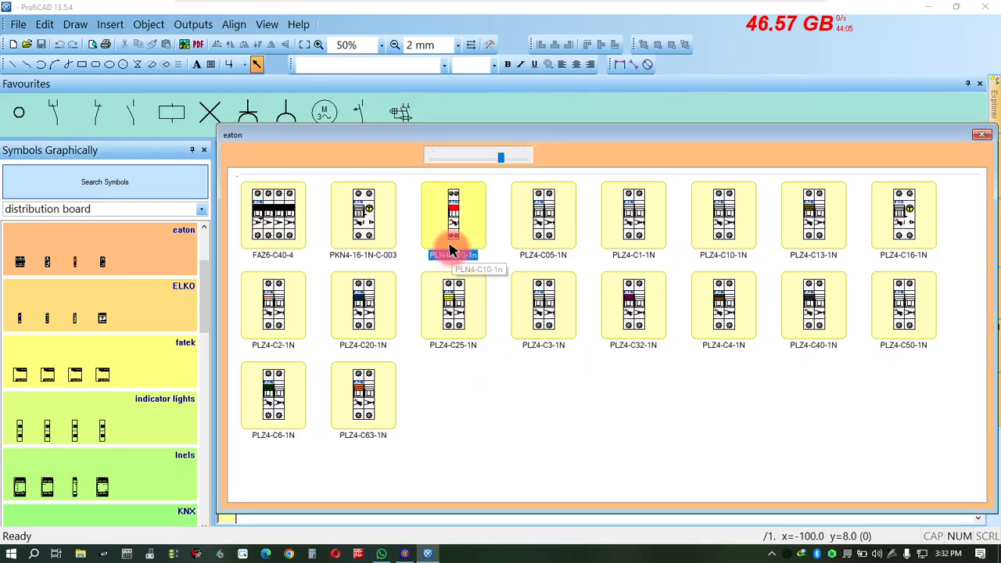
left_click(144, 373)
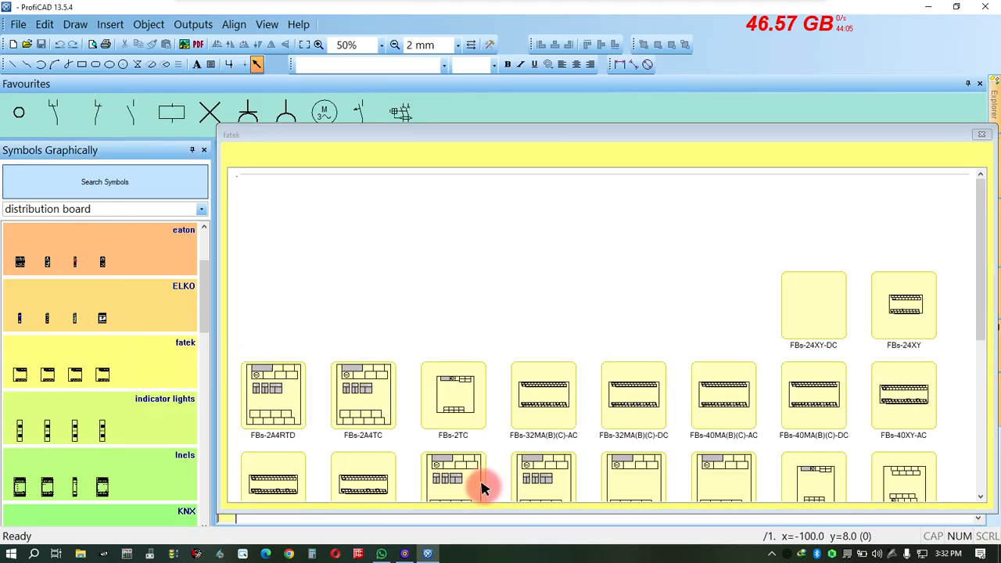
left_click(205, 314)
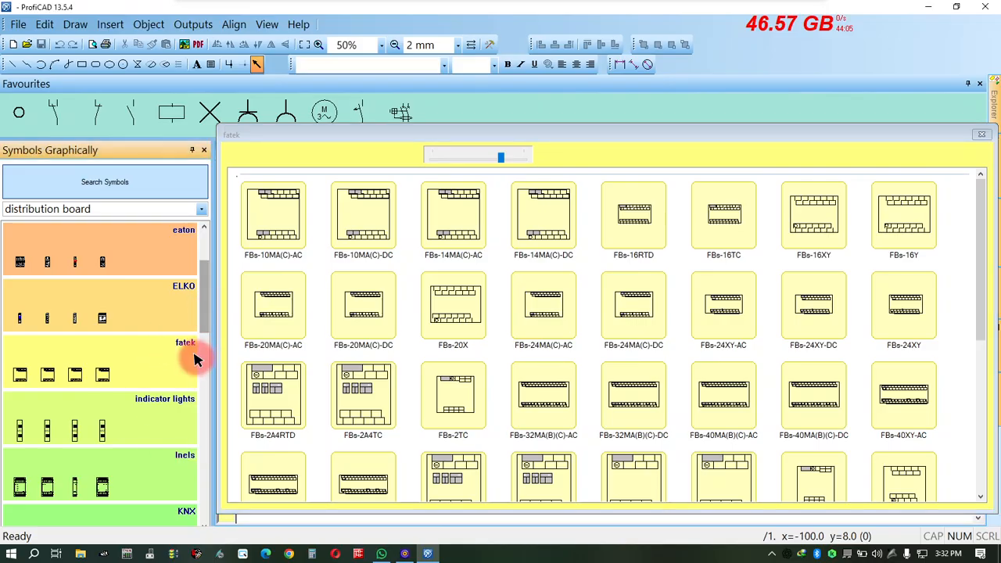
left_click(167, 188)
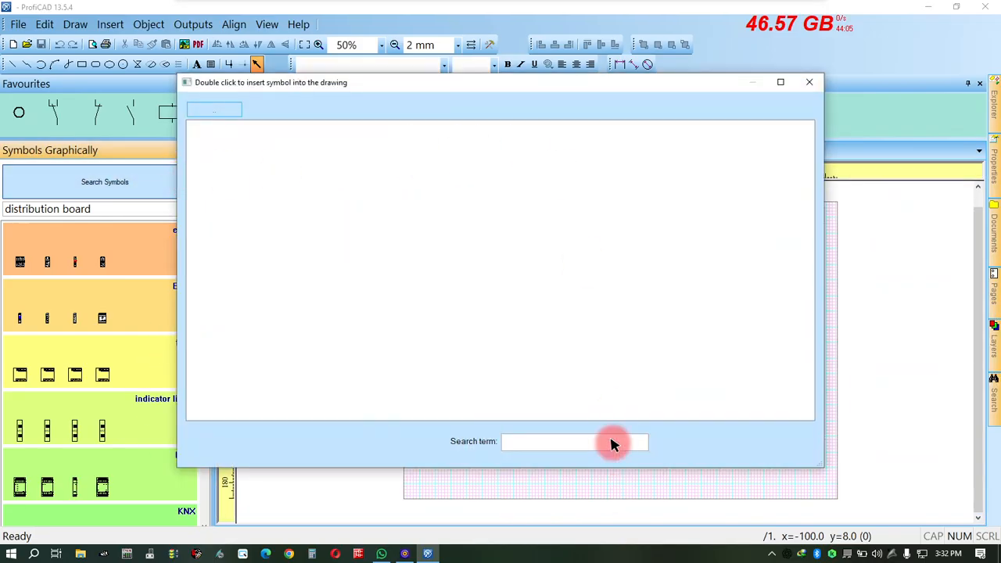
left_click(809, 82)
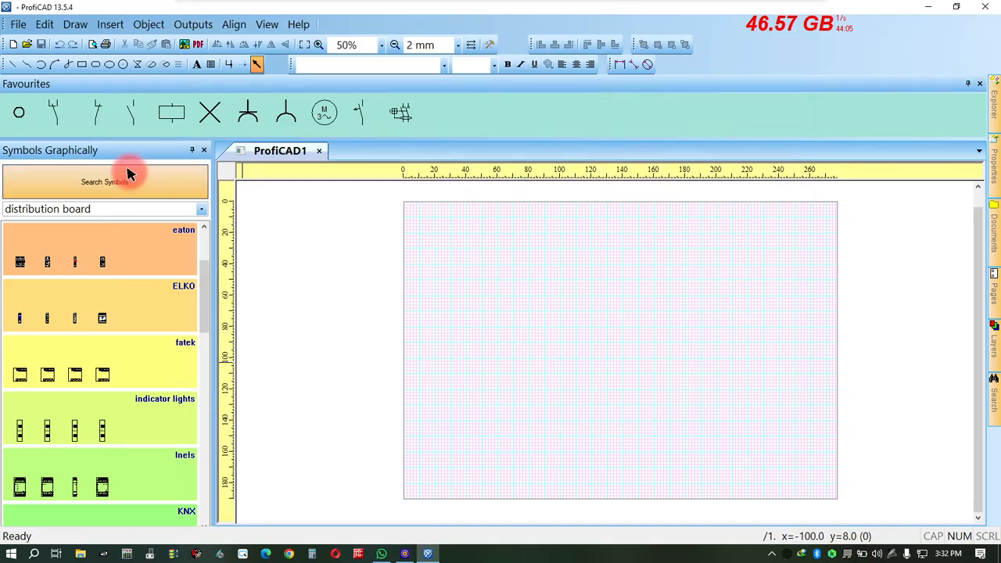
Insert the S7-1200 PLC symbol from the electrical installations library near the middle of the drawing sheet.
left_click(197, 209)
left_click(97, 233)
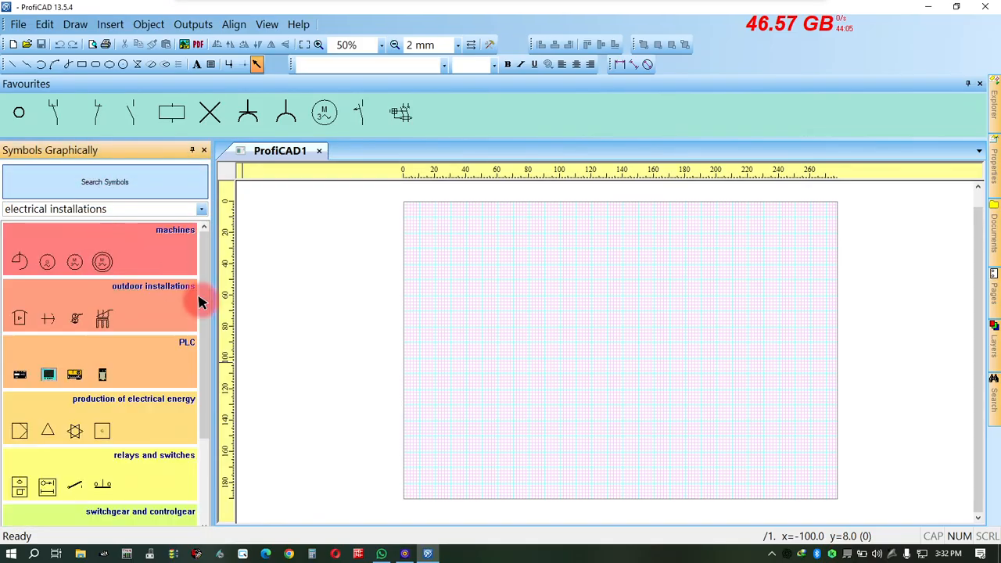
left_click(157, 362)
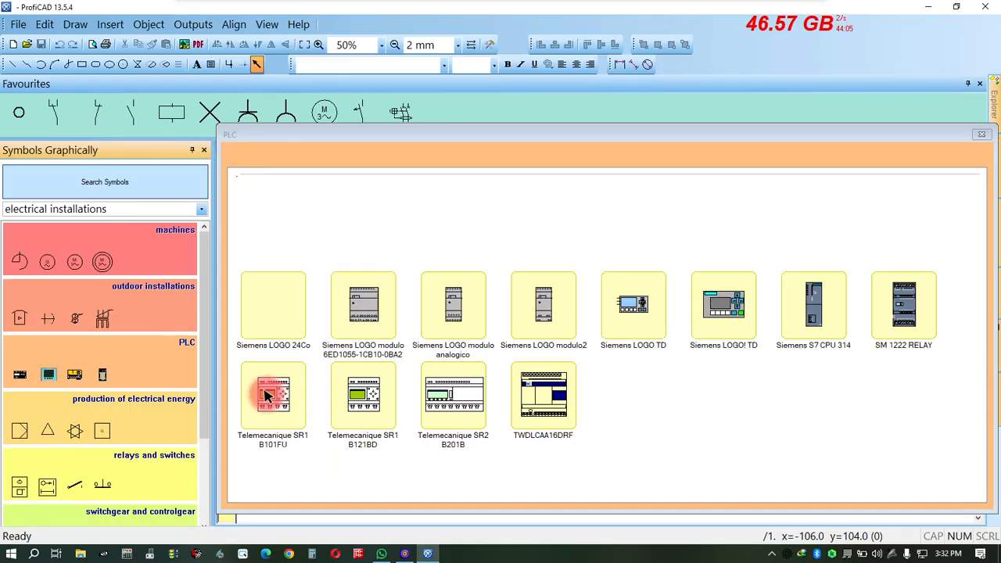
left_click(391, 418)
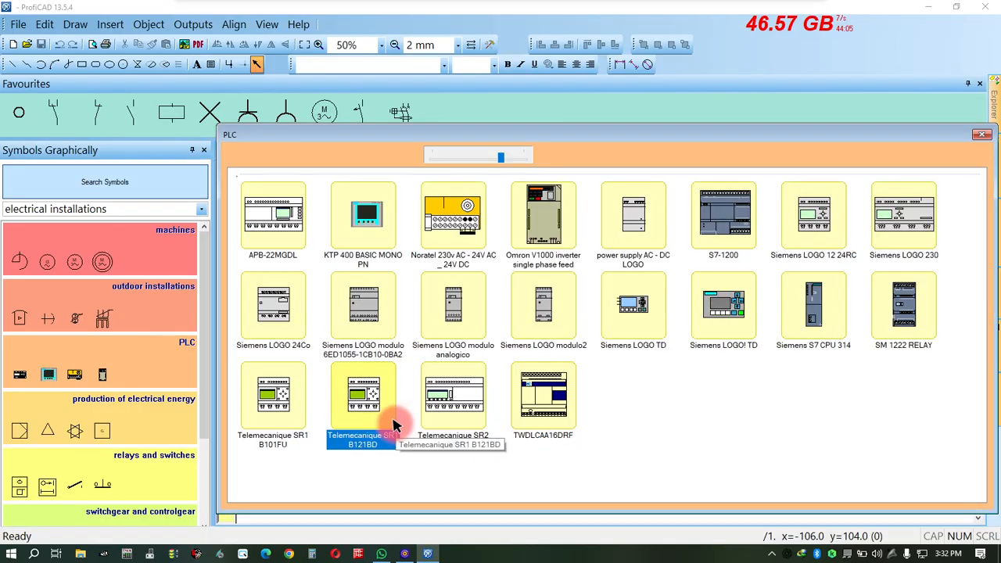
double_click(723, 215)
left_click(725, 216)
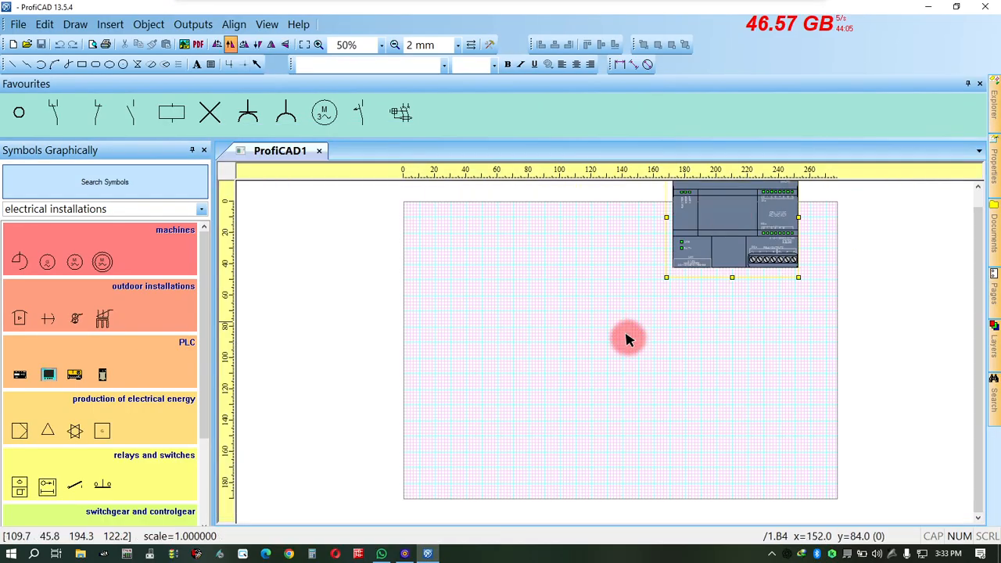
left_click_drag(625, 334, 656, 401)
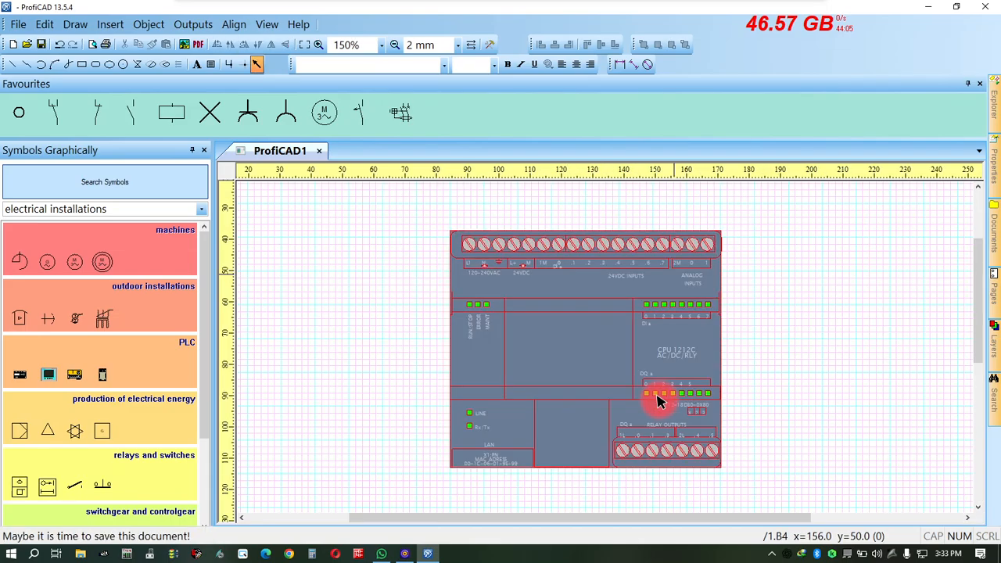
key("Escape")
Place three normally open contact symbols side by side on the PLC's L1, N and ground terminals.
scroll(699, 281, "up", 1)
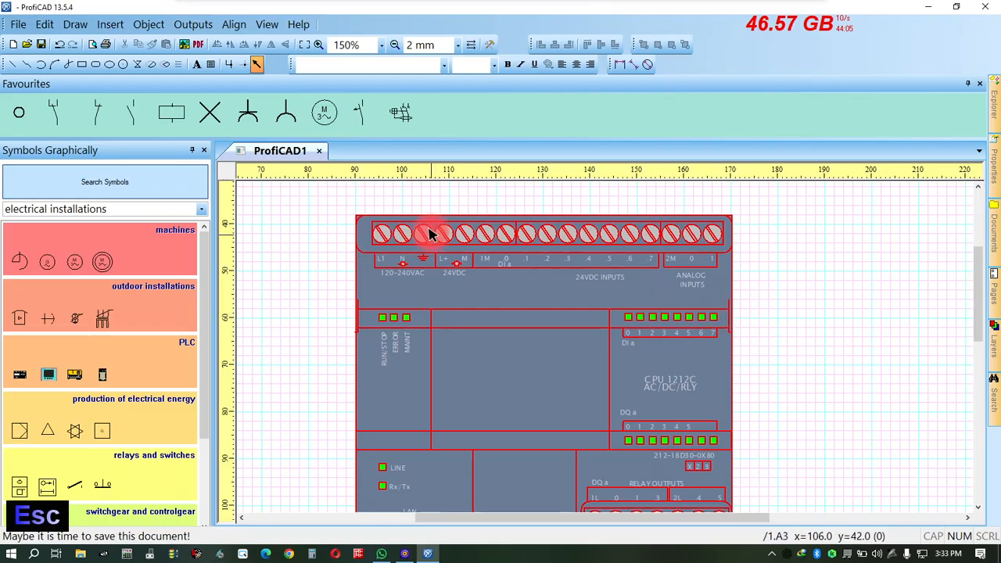
scroll(492, 346, "down", 3)
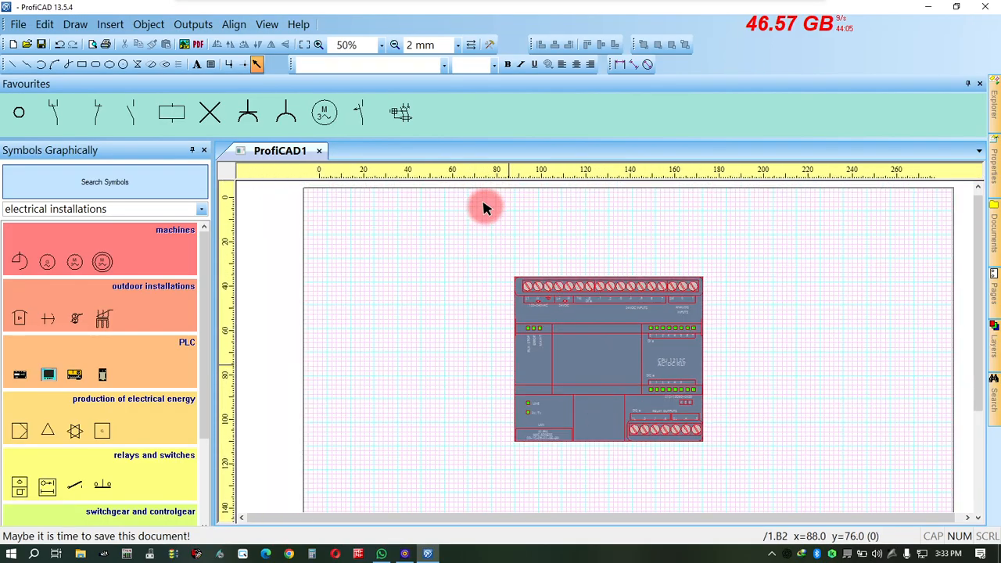
scroll(483, 207, "down", 2)
scroll(626, 313, "up", 1)
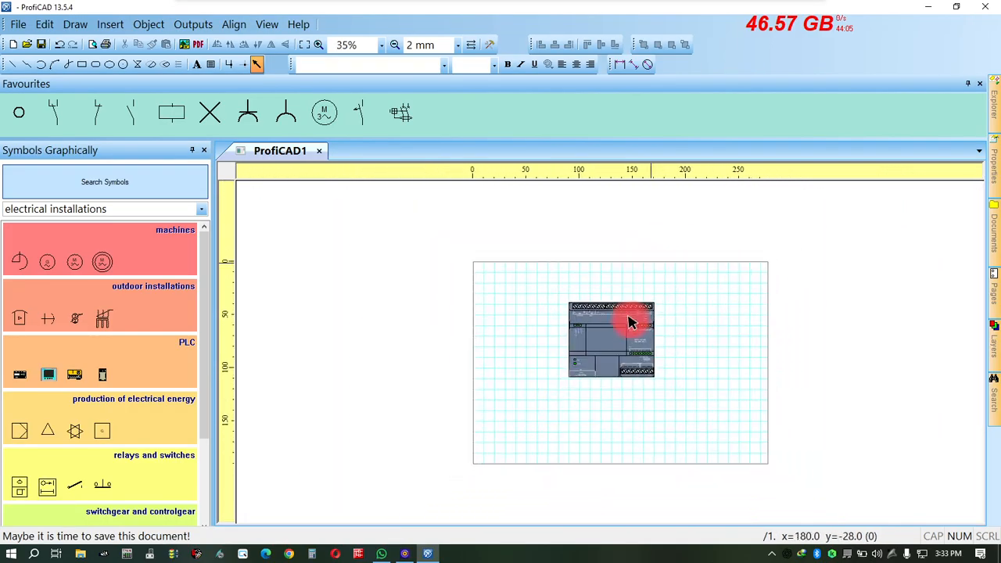
scroll(617, 274, "up", 3)
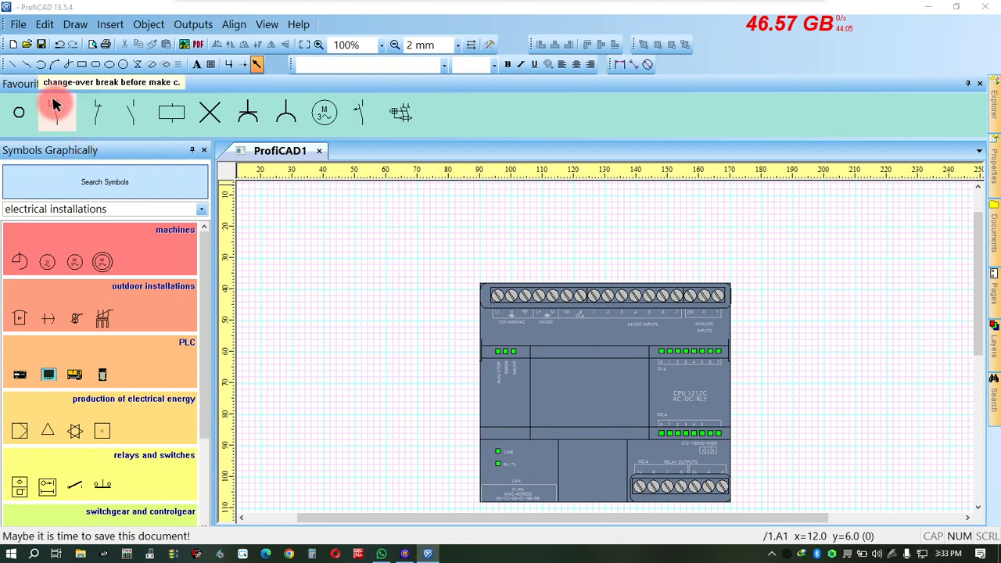
left_click(109, 116)
left_click(505, 273)
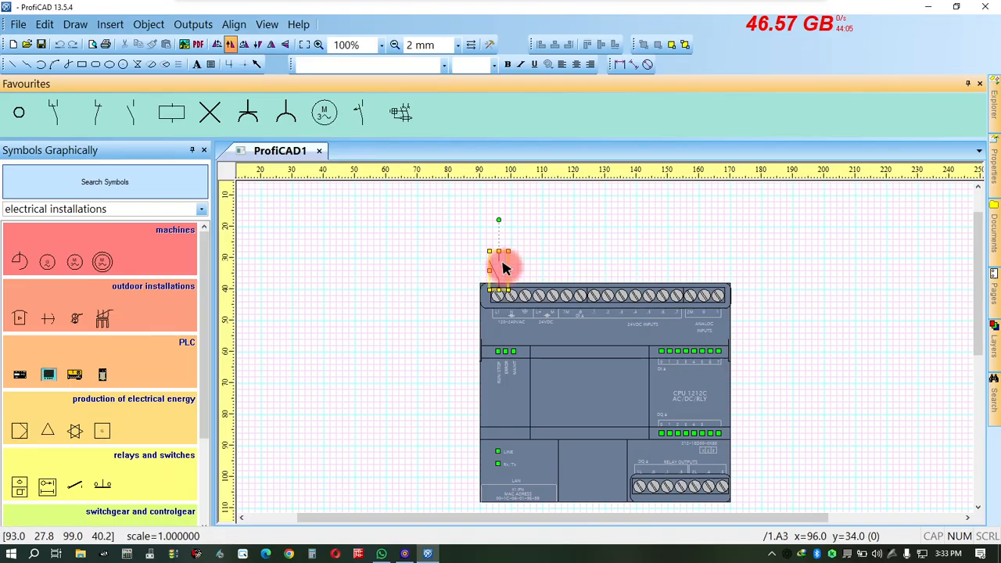
mouse_move(504, 268)
left_mouse_down()
mouse_move(595, 252)
mouse_move(513, 273)
mouse_move(590, 272)
mouse_move(534, 283)
left_mouse_up()
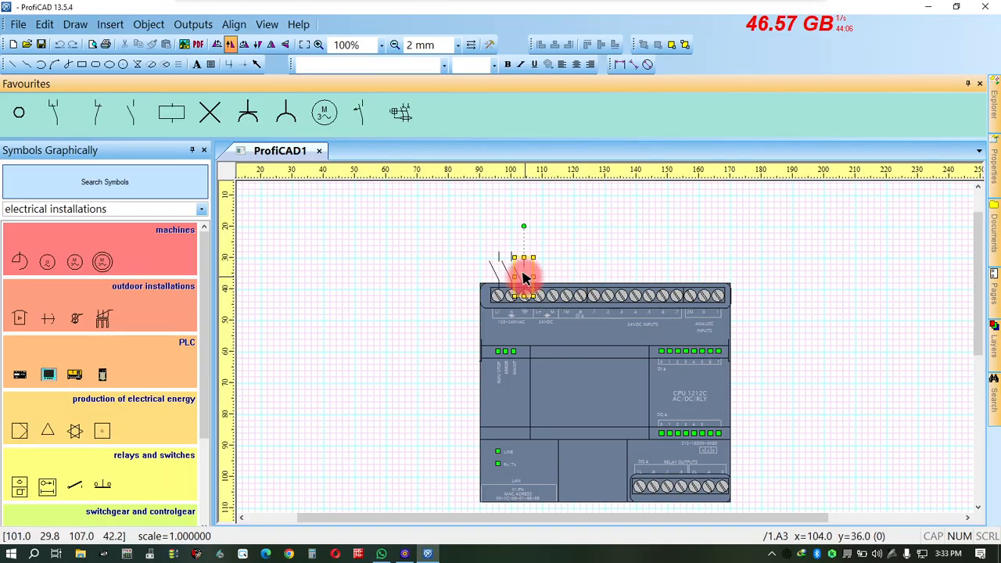
left_click_drag(537, 286, 536, 290, "ctrl")
key("Escape")
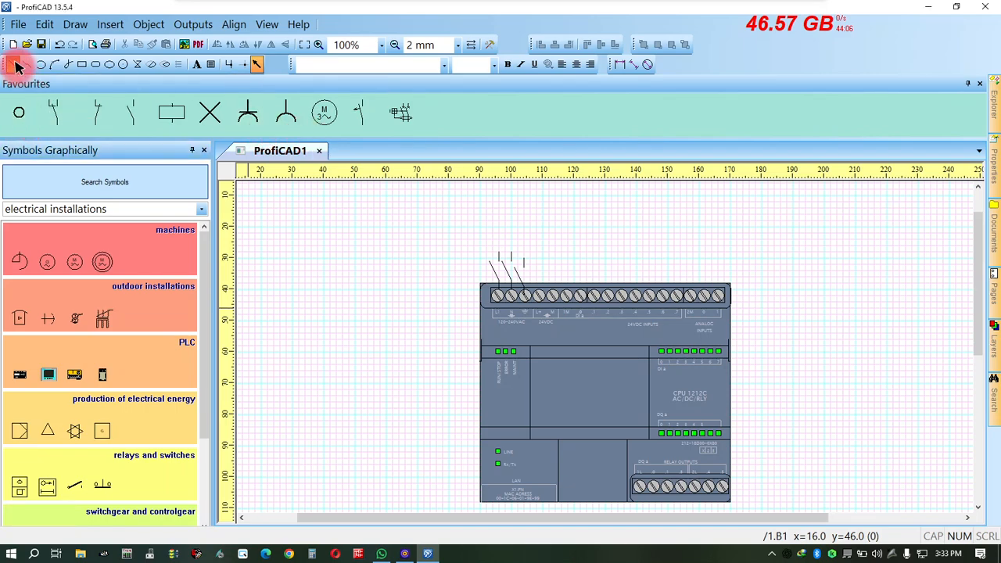
Draw a three-segment line from the contact on L1 up, across and down to the PLC's 24VDC input terminal .2.
left_click(97, 112)
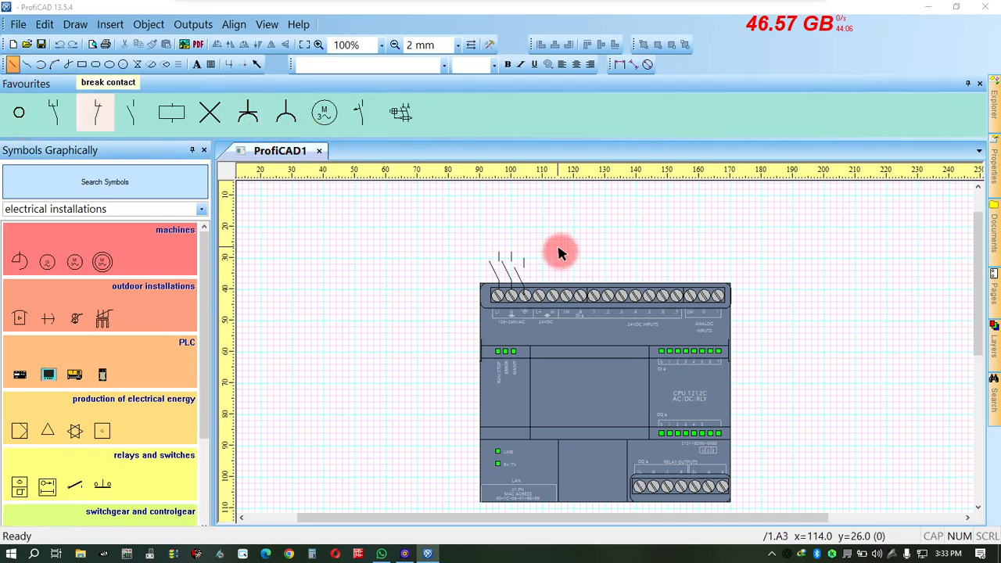
left_click(497, 252)
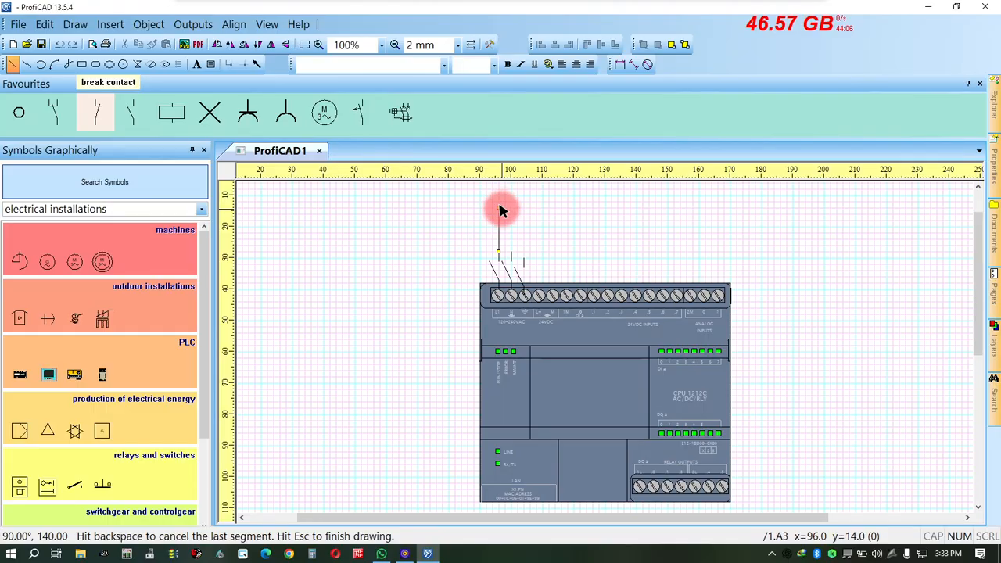
left_click(498, 207)
left_click(610, 207)
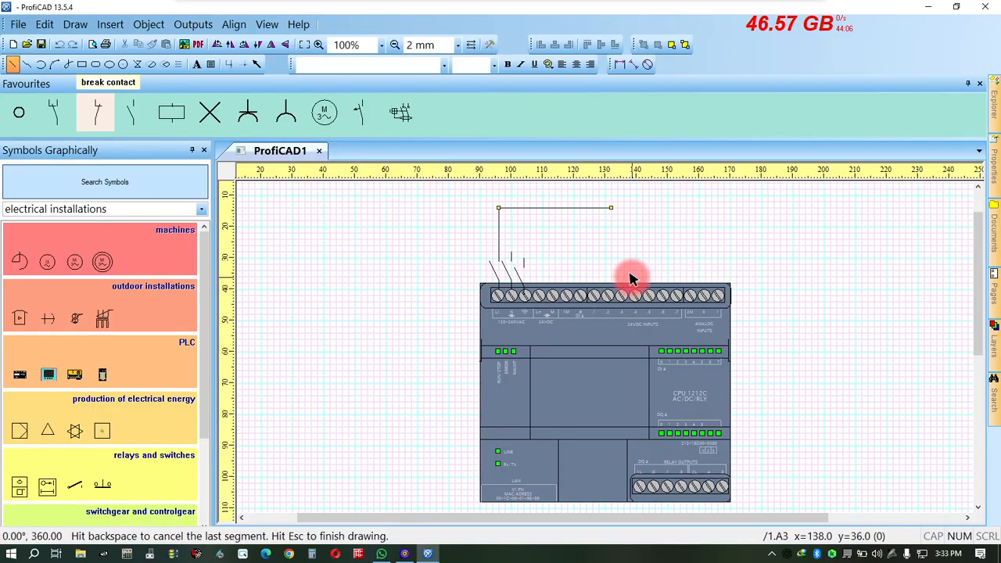
left_click(610, 208)
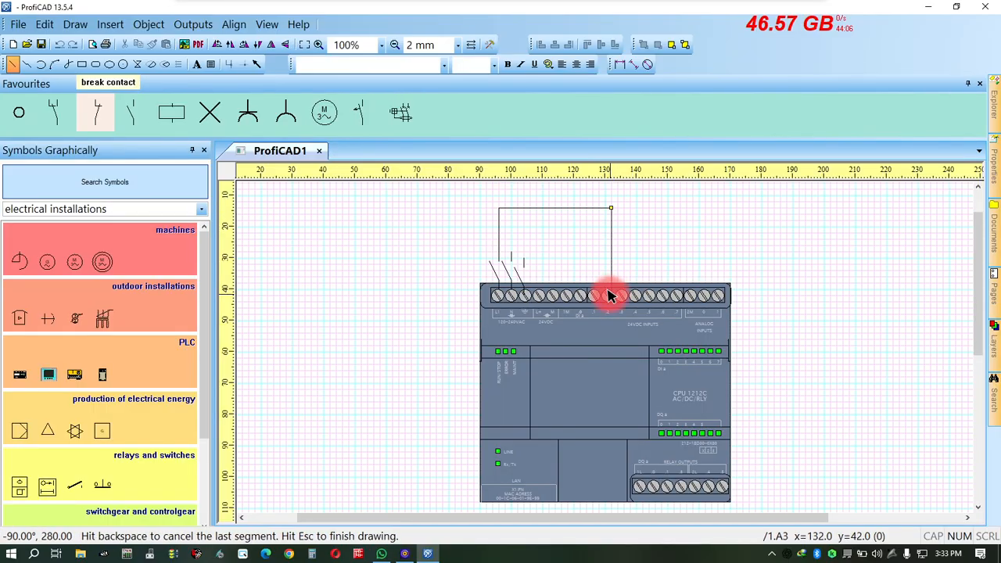
scroll(636, 305, "down", 2)
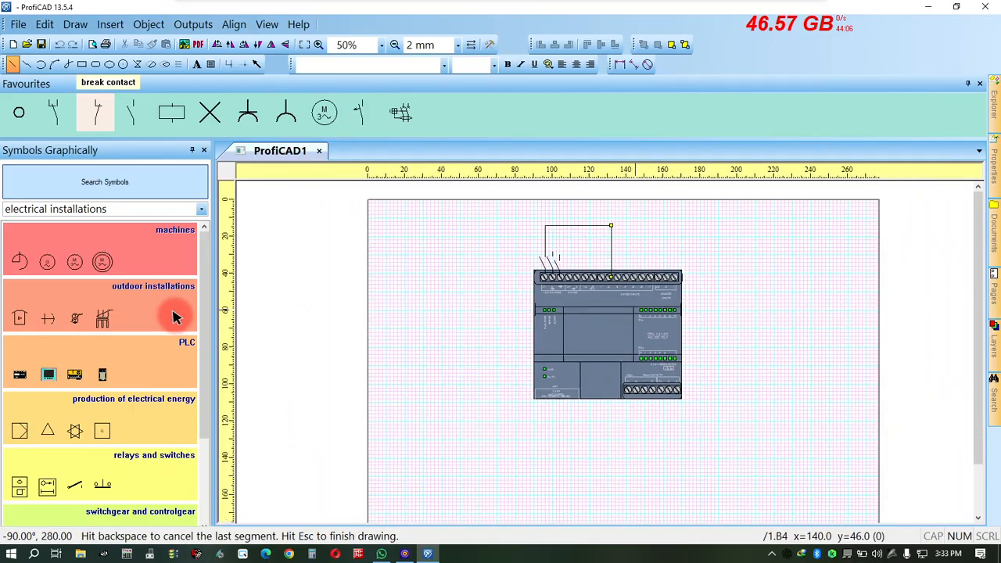
key("Escape")
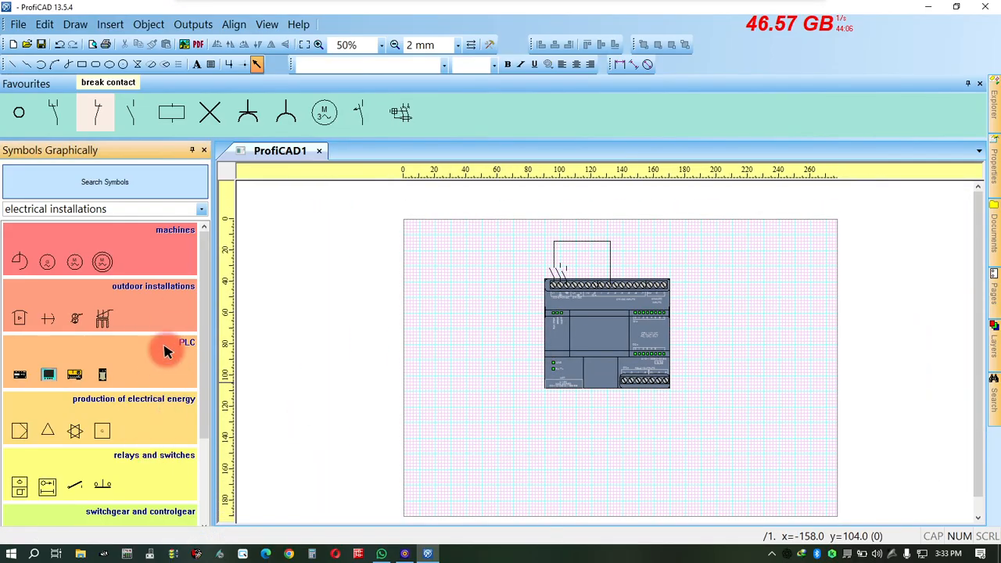
Look through the relays and switches group and the remaining groups of the electrical installations library.
scroll(208, 352, "down", 2)
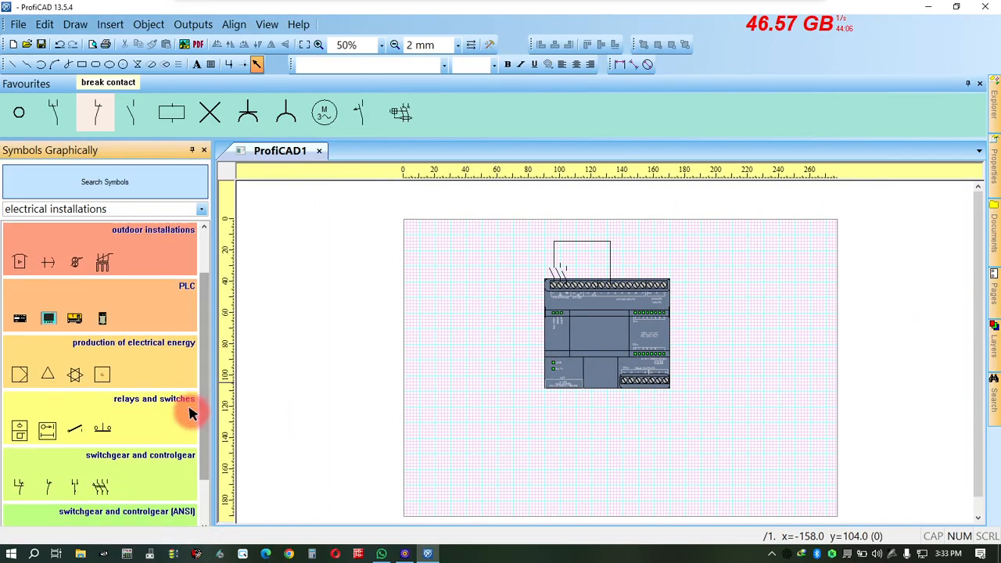
left_click(156, 416)
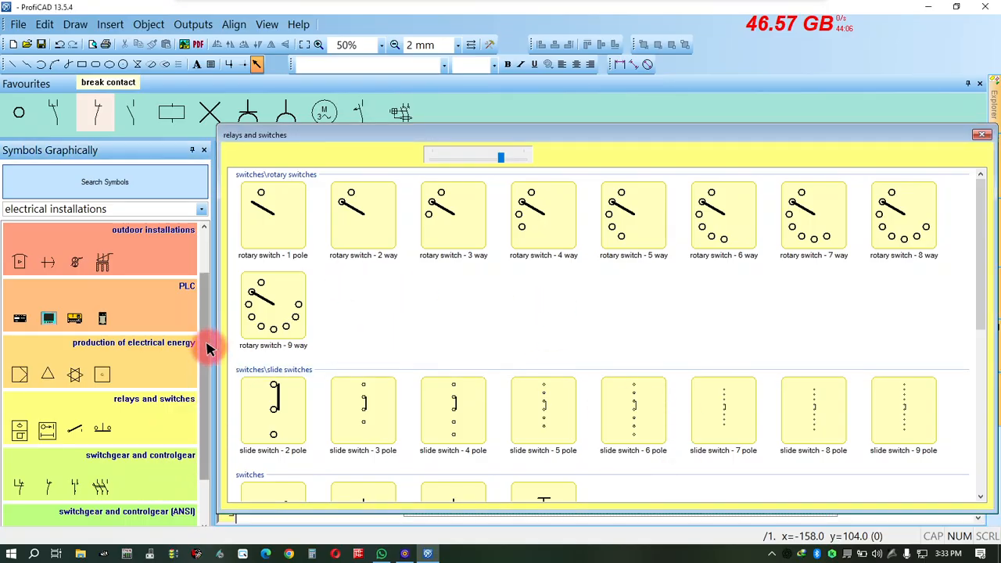
left_click_drag(209, 349, 197, 409)
Insert the CMOS 4006 IC symbol from the electronics library beside the PLC, on its right.
left_click(198, 210)
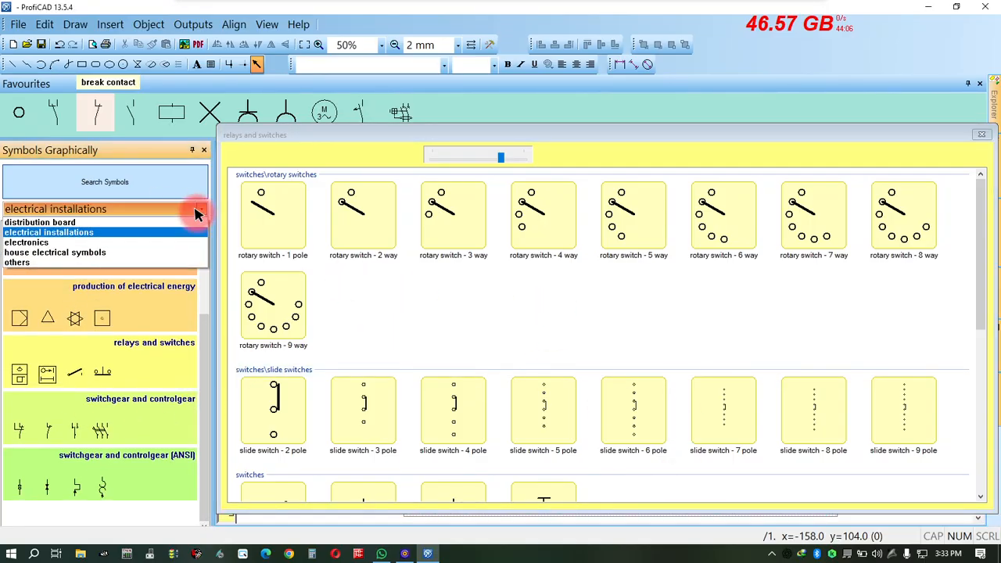
left_click(41, 242)
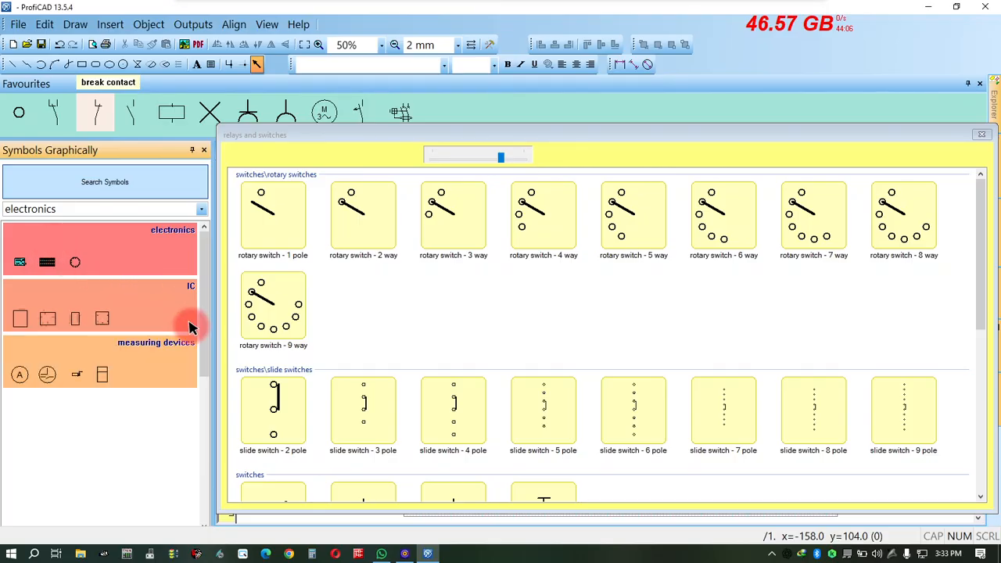
left_click(98, 318)
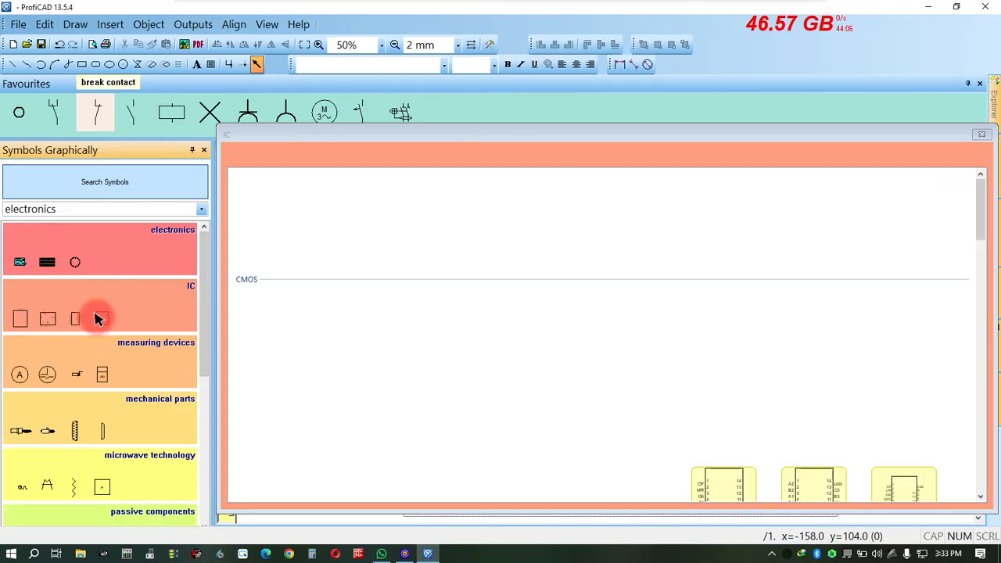
left_click(551, 327)
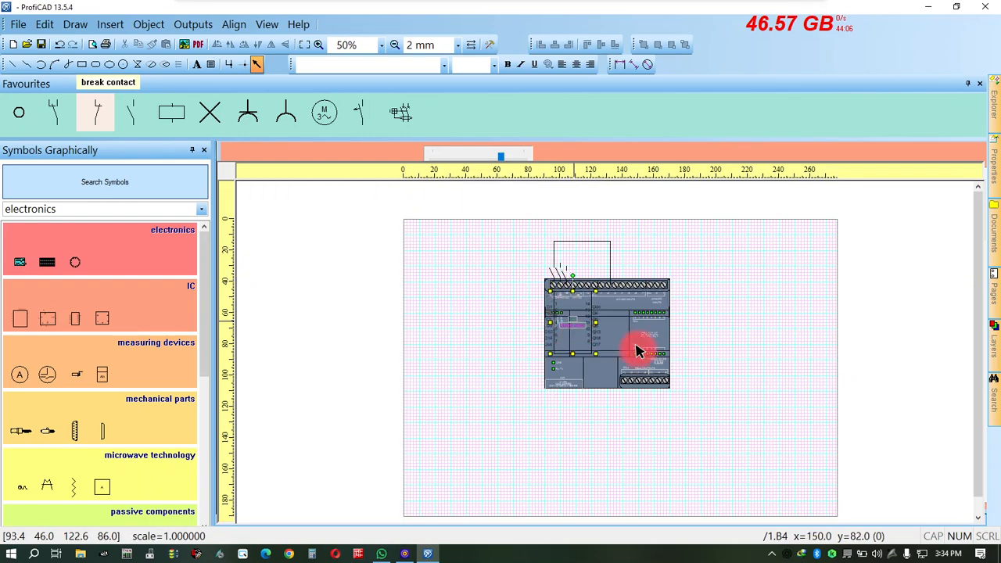
left_click_drag(638, 351, 745, 339)
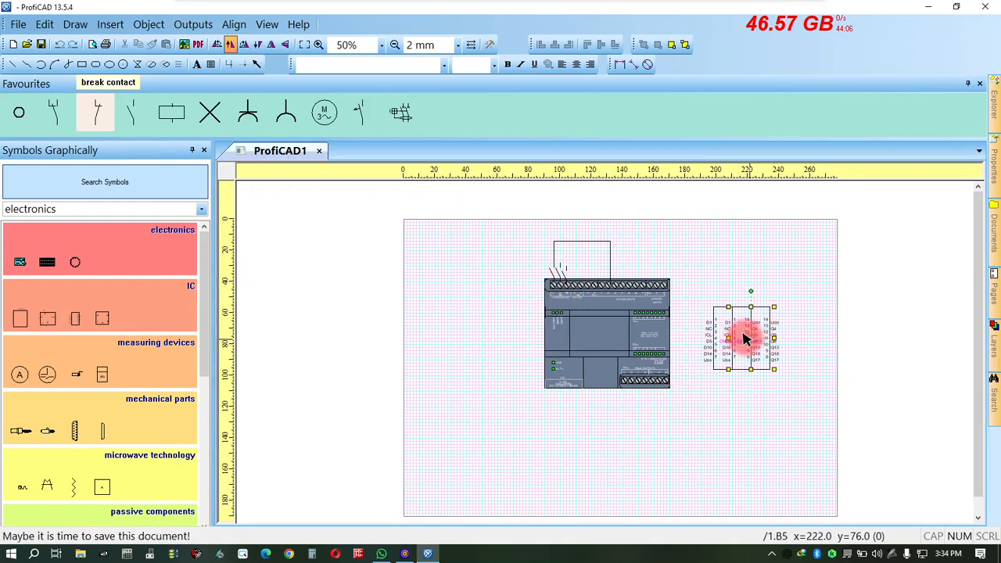
key("Escape")
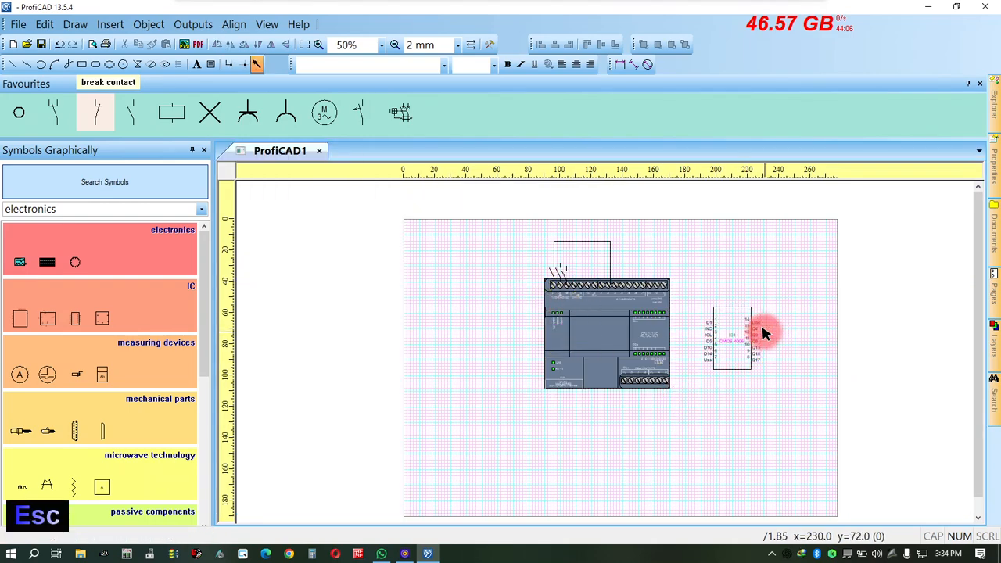
scroll(758, 359, "up", 2)
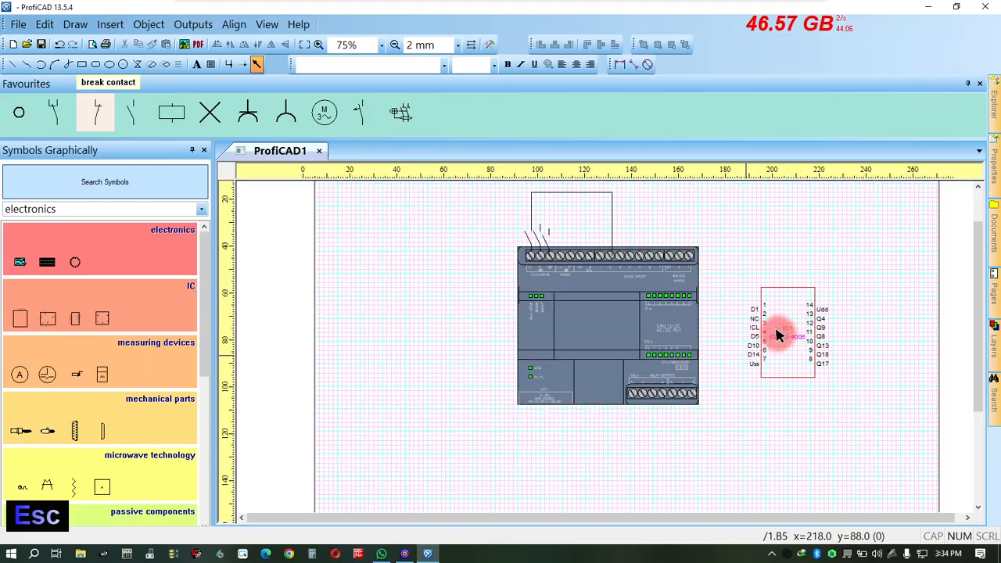
Insert the PS2 connector symbol from the mechanical parts library and move it just outside the PLC's lower-left corner.
scroll(882, 334, "up", 2)
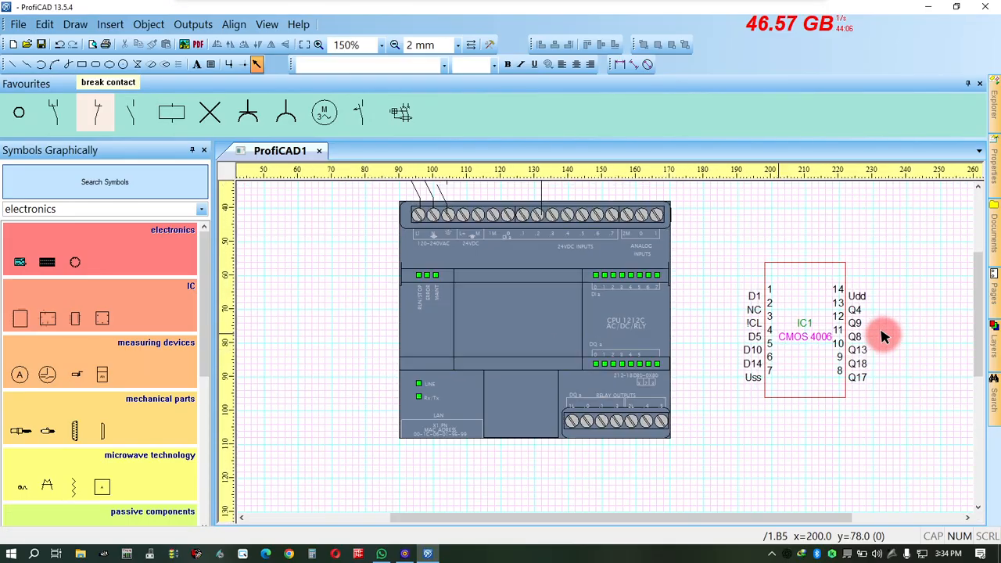
scroll(816, 332, "down", 2)
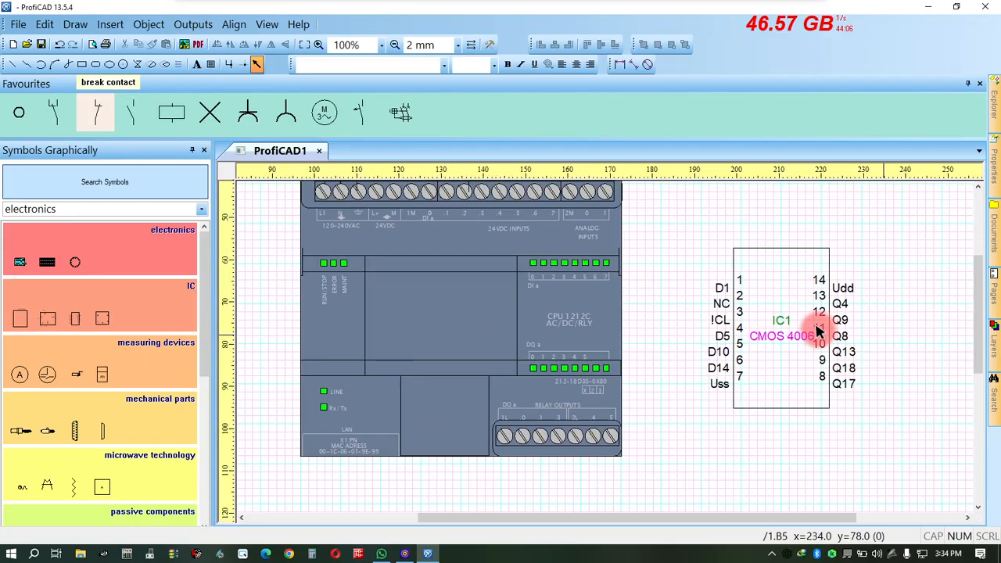
scroll(817, 332, "down", 1)
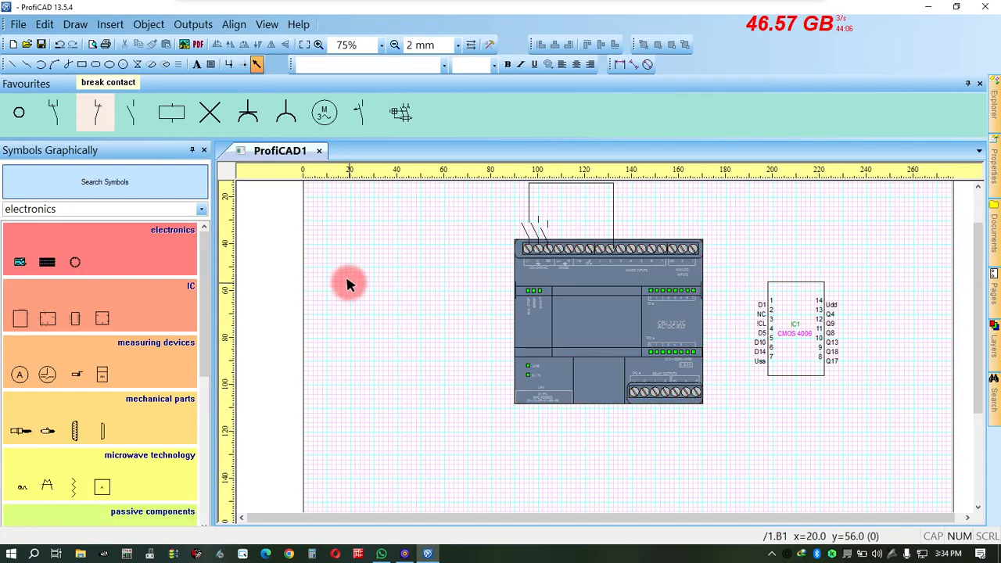
left_click(83, 418)
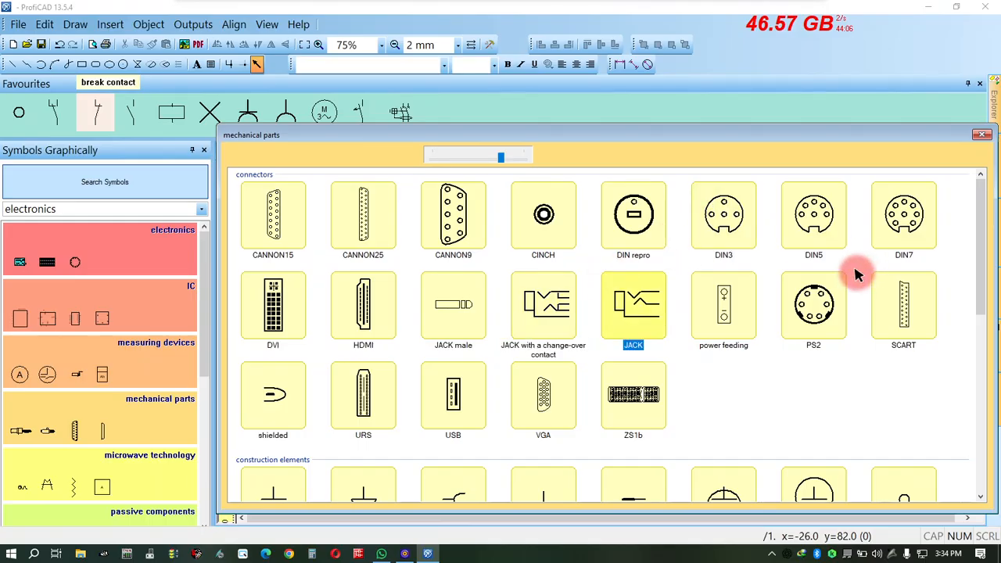
left_click(817, 310)
left_click(568, 329)
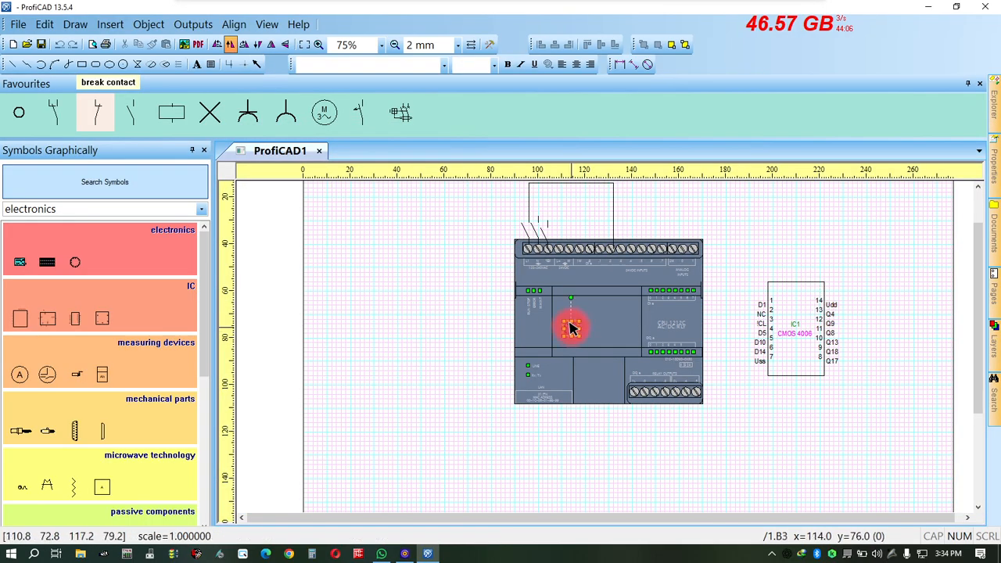
left_click_drag(568, 328, 506, 414)
key("Escape")
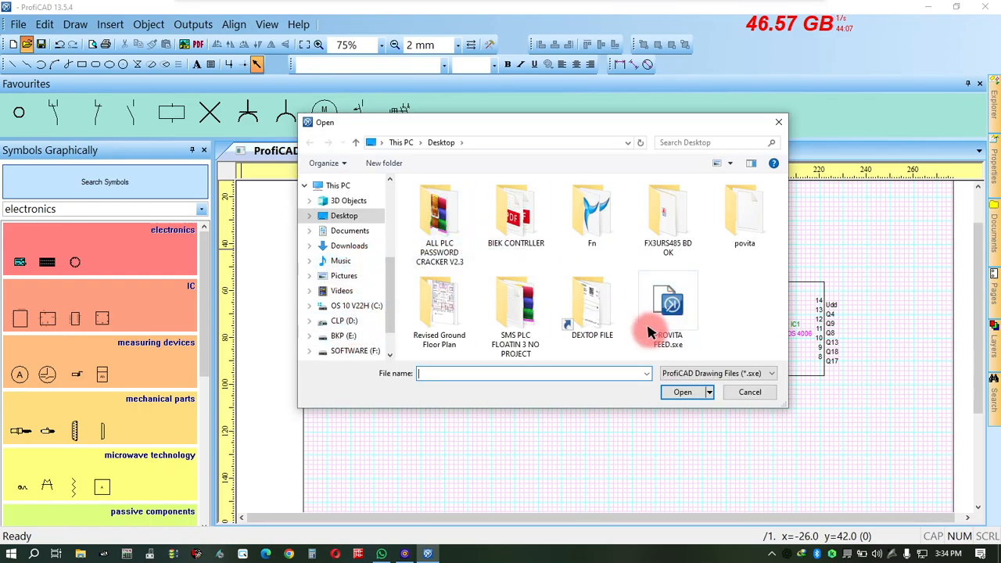
Open the drawing PROVITA FEED.sxe from BKP (E:), folder CLINT INSTALL OK OK PROGRAMM, subfolder PROVITA OIL SYSTEM552026.
scroll(383, 289, "down", 2)
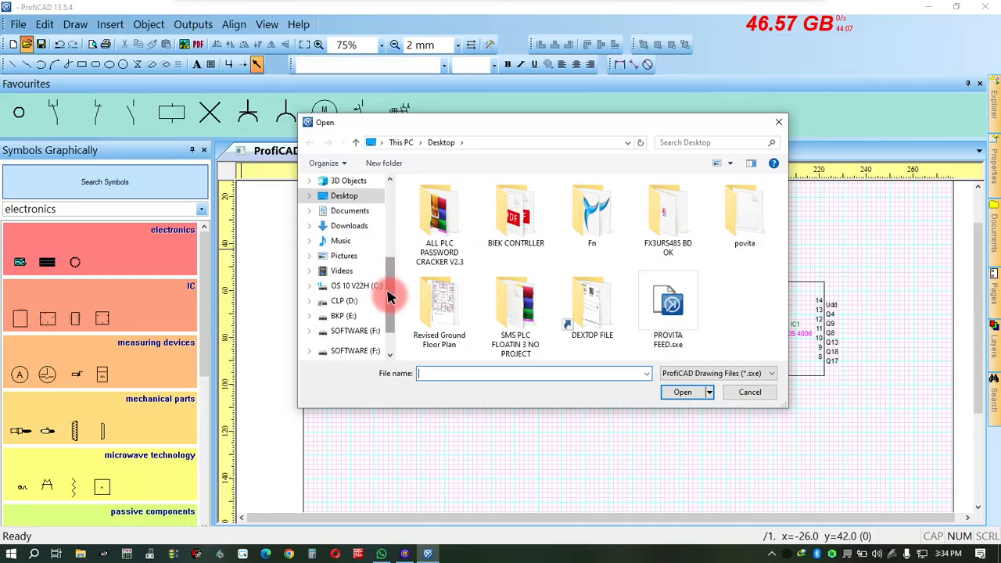
left_click(336, 286)
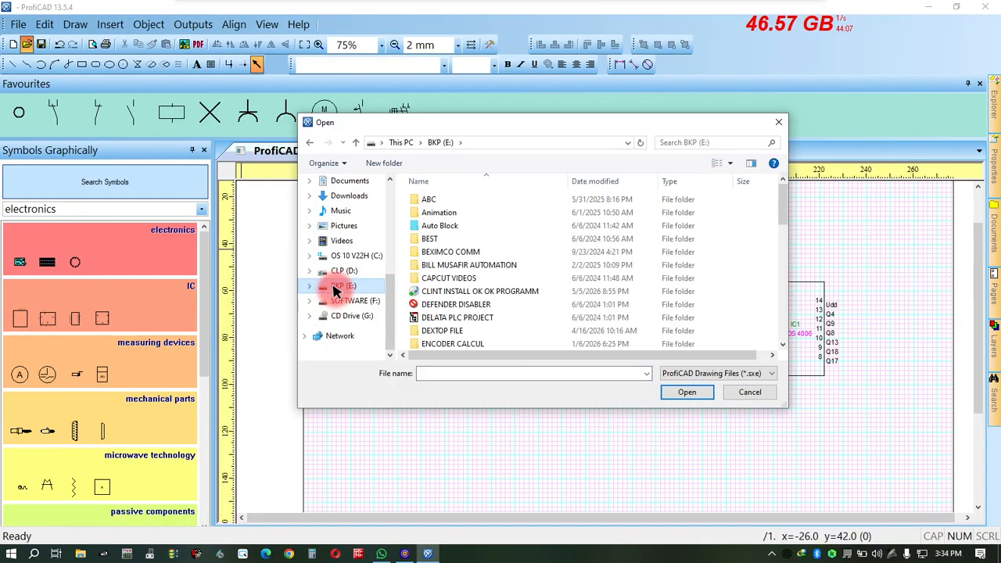
double_click(441, 289)
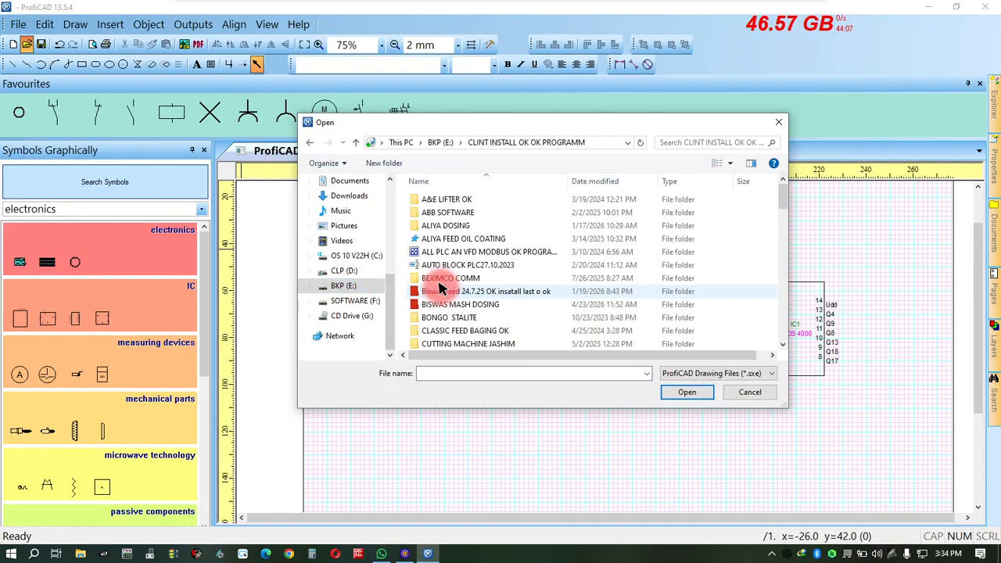
scroll(497, 283, "down", 2)
scroll(498, 283, "down", 10)
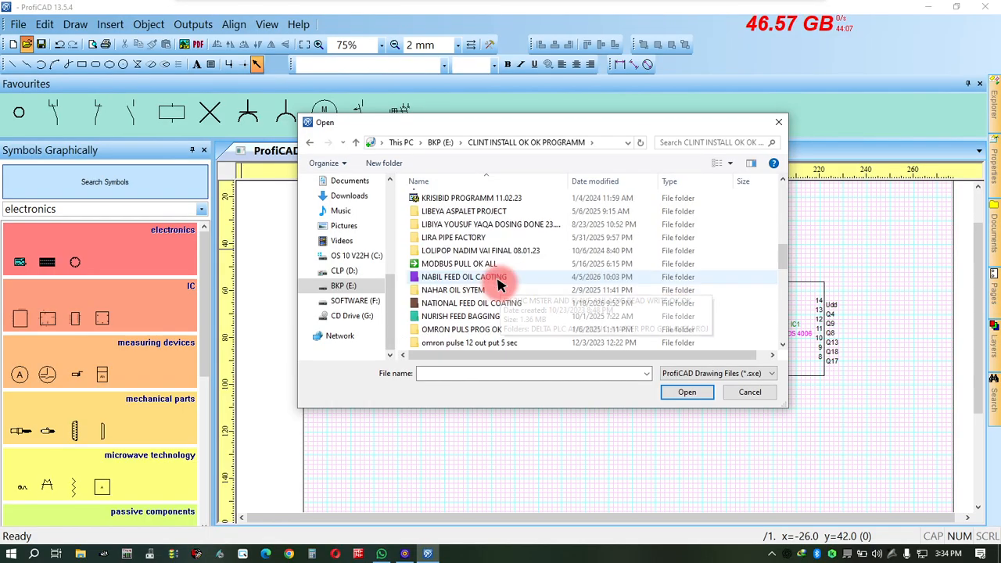
scroll(498, 283, "down", 1)
scroll(499, 281, "up", 1)
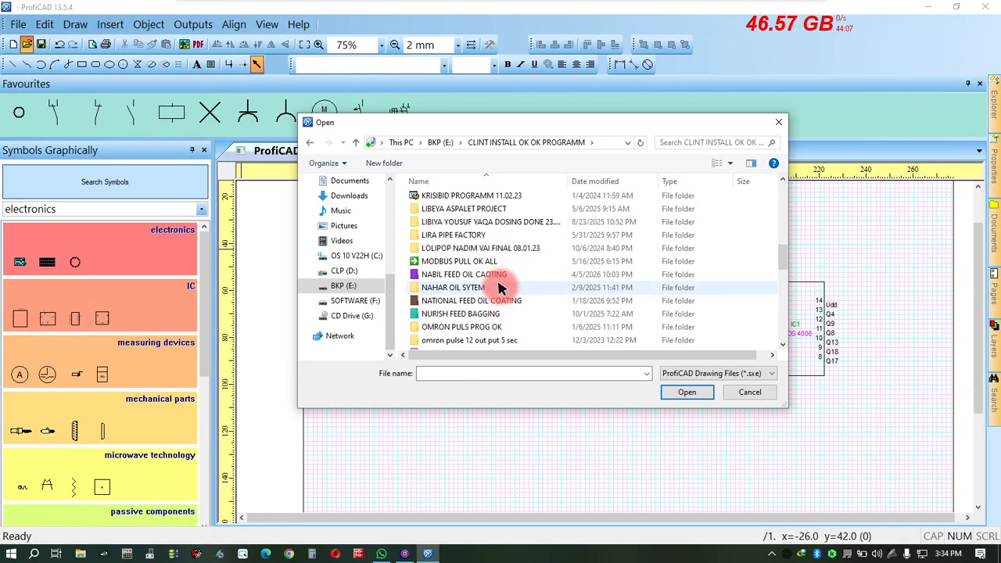
scroll(471, 308, "down", 2)
double_click(469, 316)
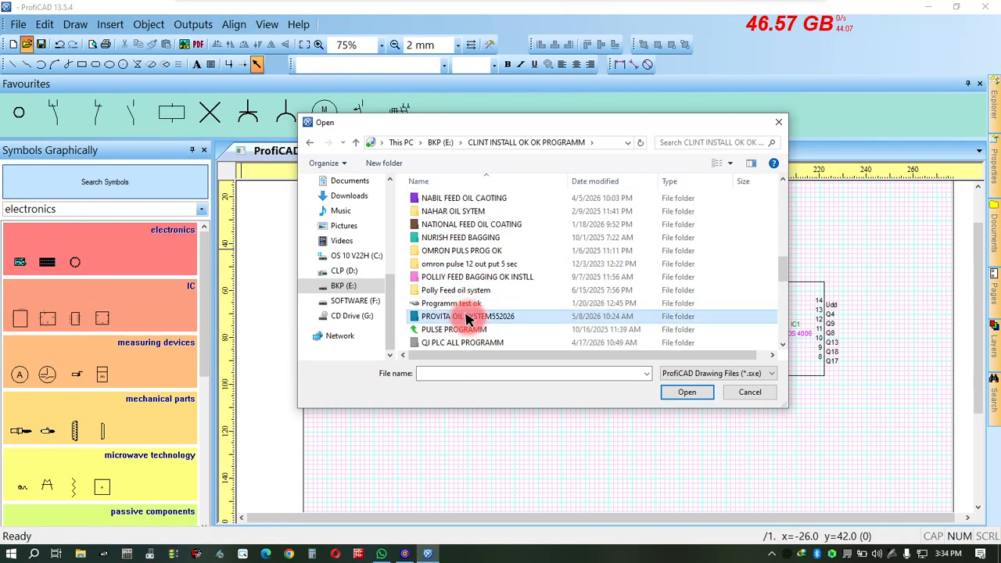
double_click(441, 200)
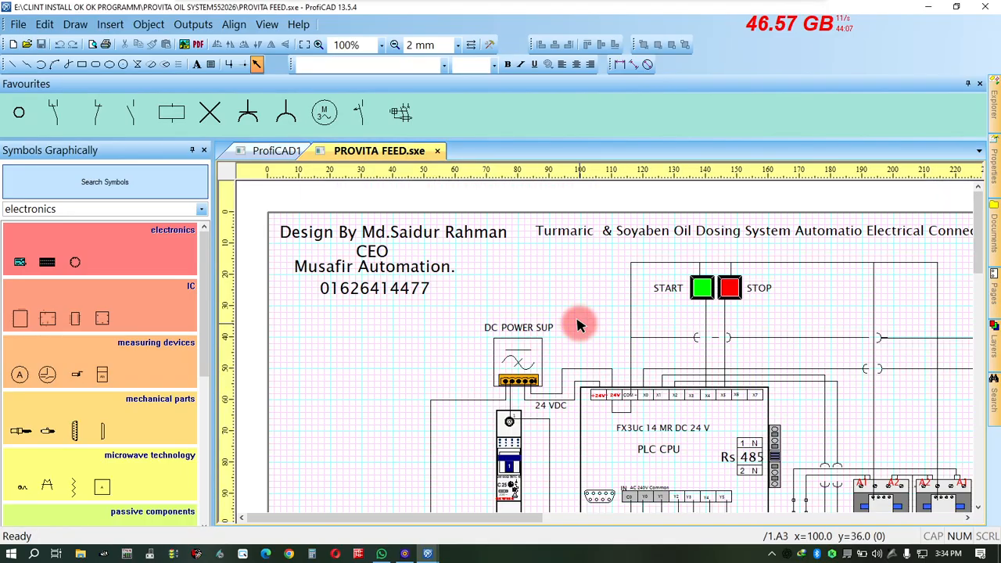
Examine the overall layout of the oil dosing connection drawing, from its heading and power supply to the logo and title block.
scroll(477, 284, "down", 3)
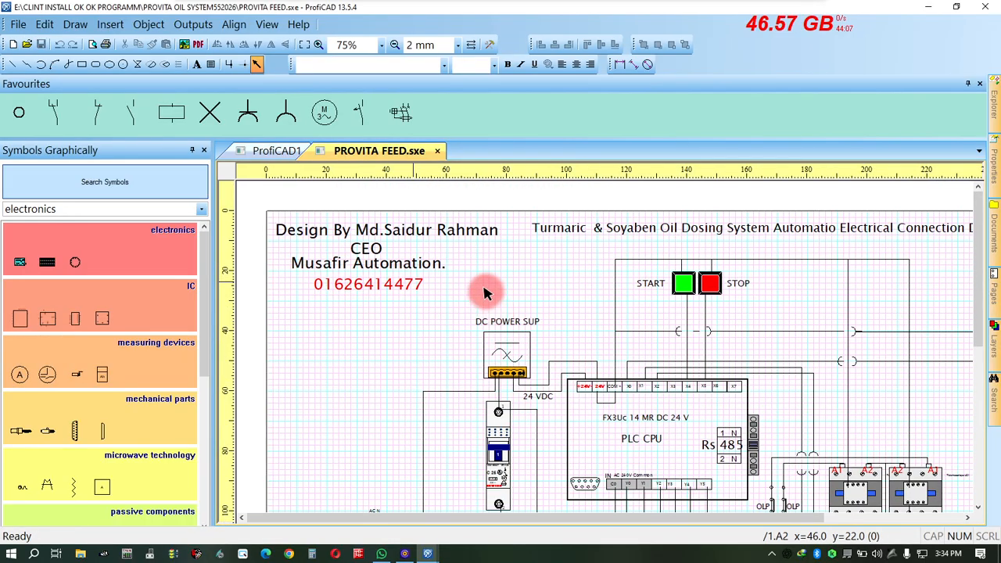
scroll(632, 322, "down", 2)
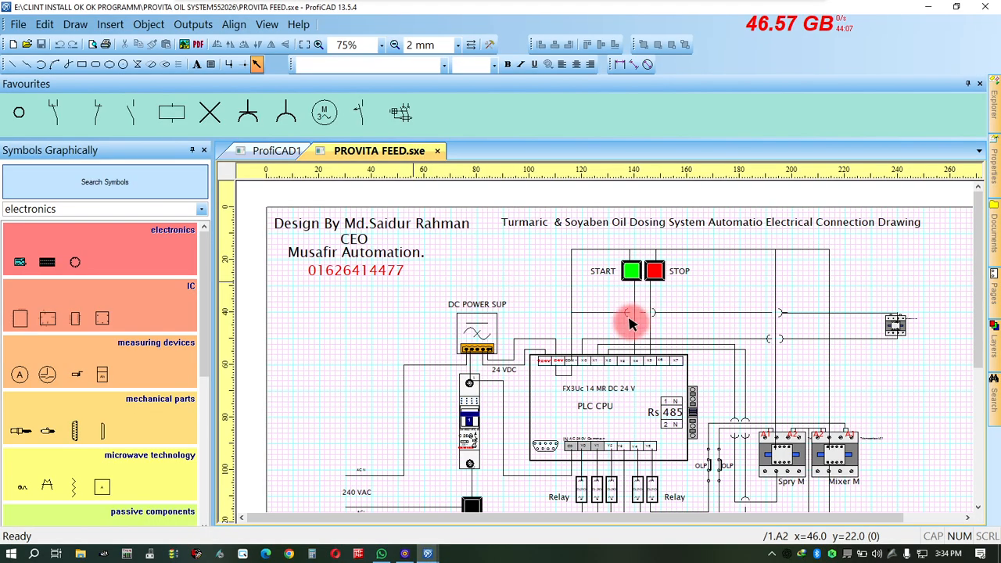
scroll(631, 322, "down", 1)
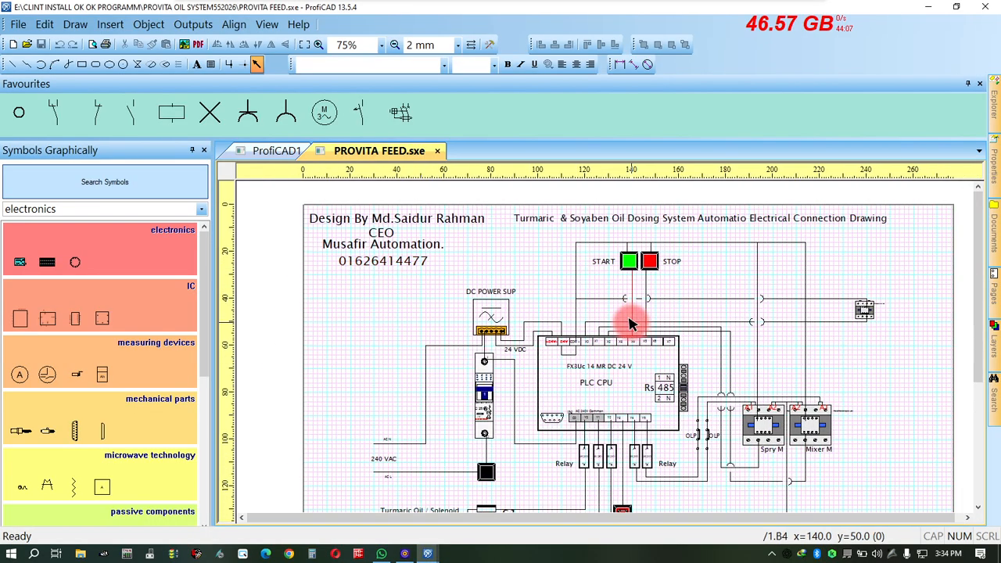
scroll(652, 329, "down", 1)
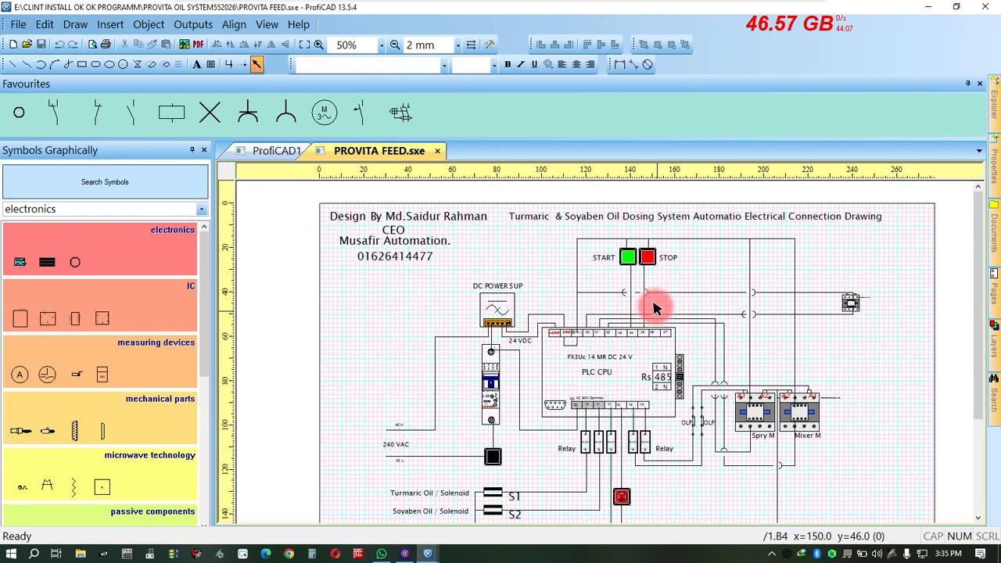
scroll(655, 307, "down", 3)
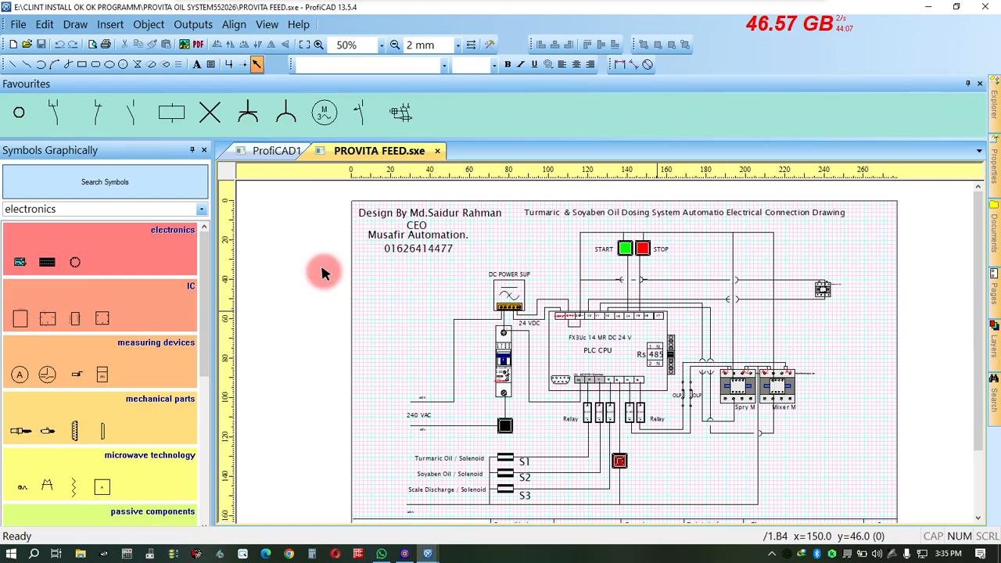
scroll(481, 370, "down", 1)
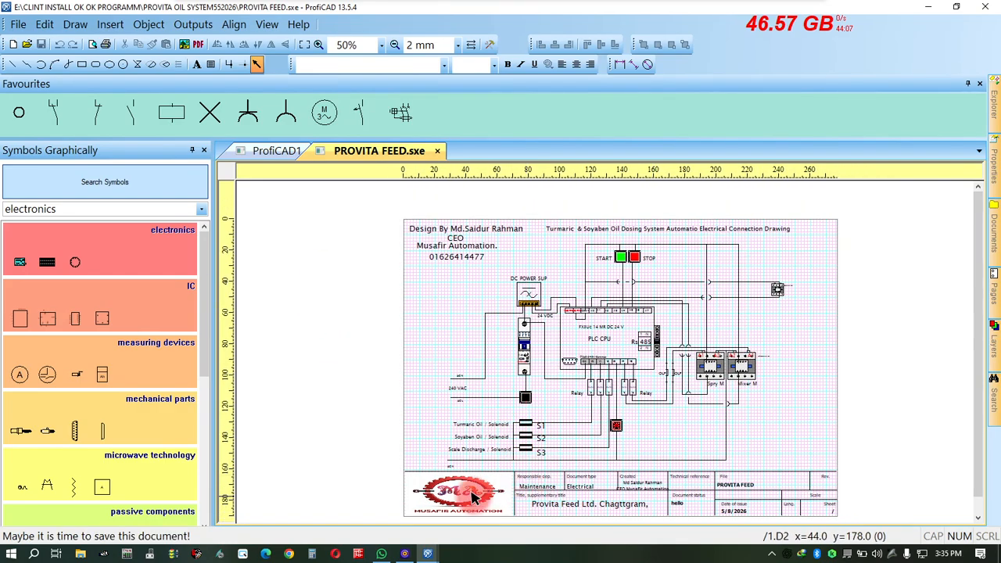
scroll(545, 516, "up", 1)
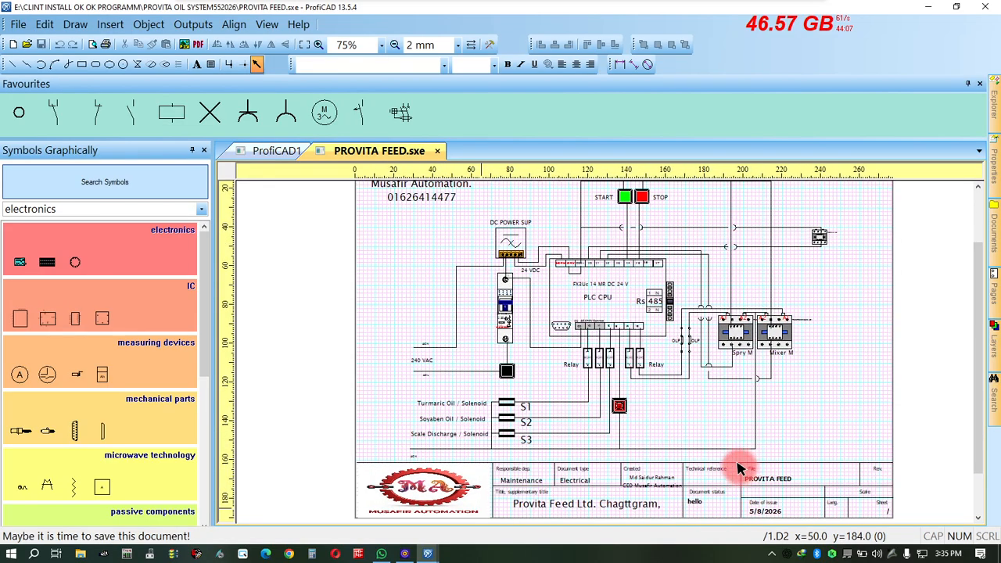
scroll(648, 268, "up", 1)
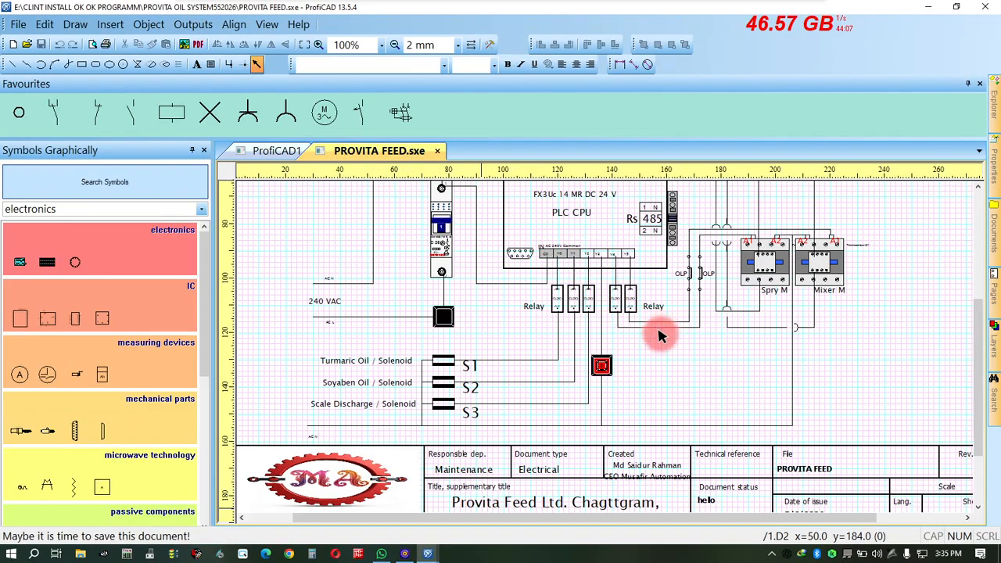
Examine the wiring between the PLC CPU, relays, solenoids, OLP contacts and the Spry M and Mixer M contactors.
scroll(664, 352, "down", 1)
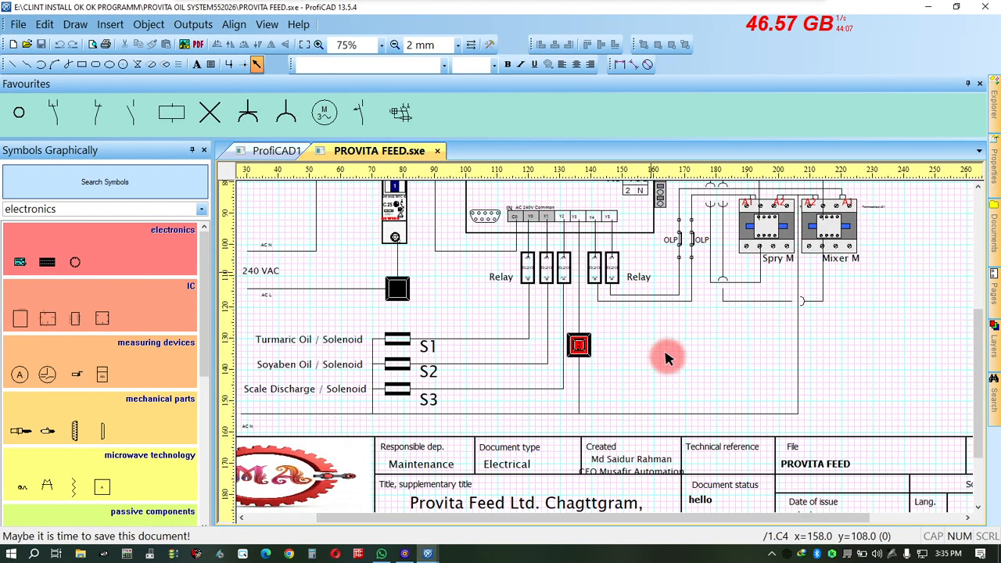
scroll(667, 360, "down", 1)
scroll(668, 360, "down", 1)
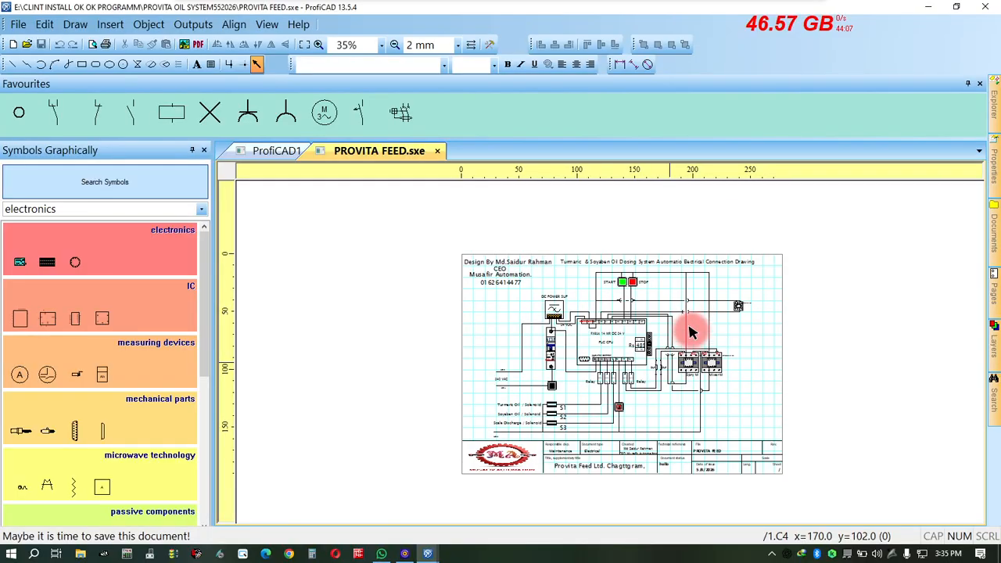
scroll(689, 338, "up", 1)
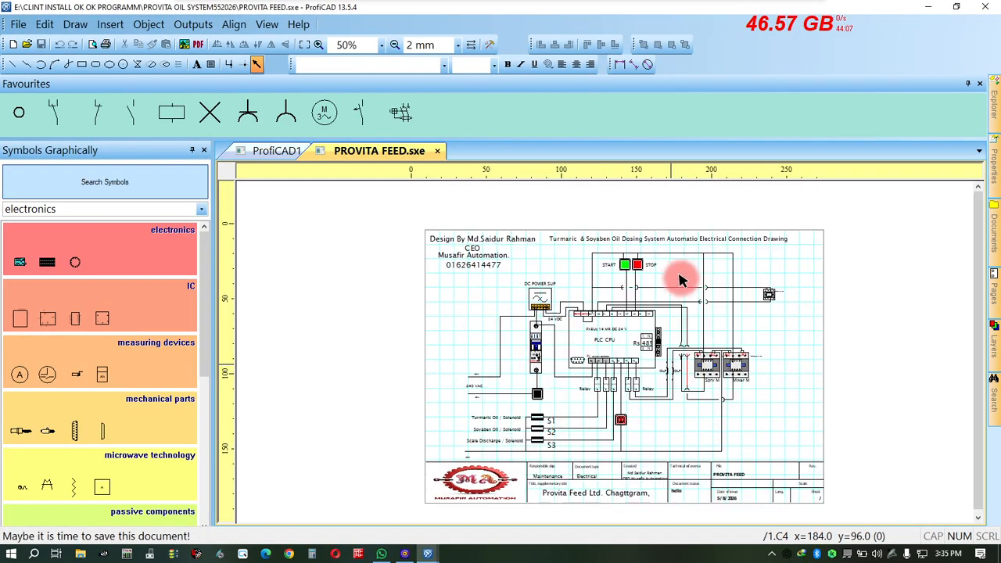
scroll(680, 279, "up", 1)
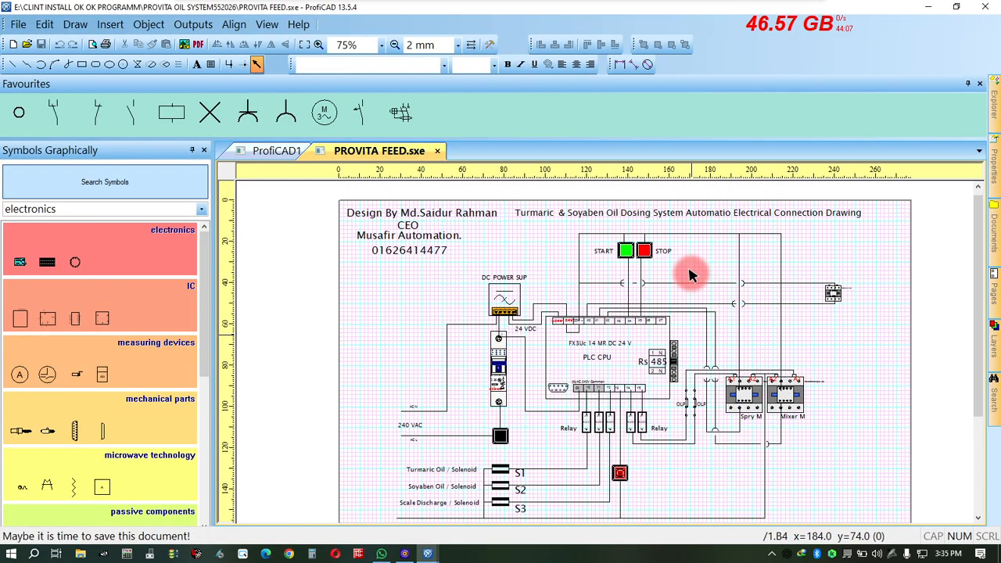
scroll(737, 413, "down", 1)
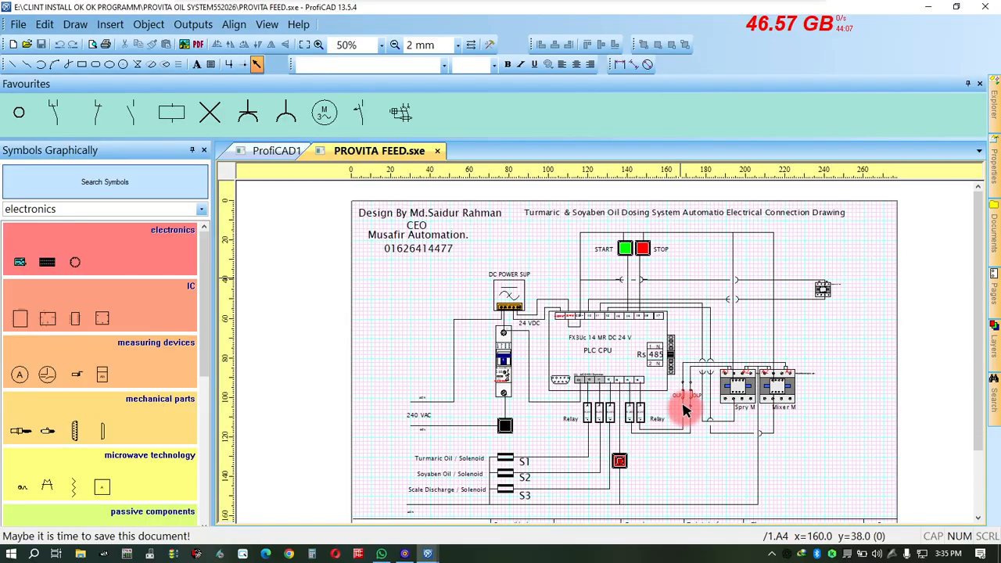
scroll(676, 399, "up", 1)
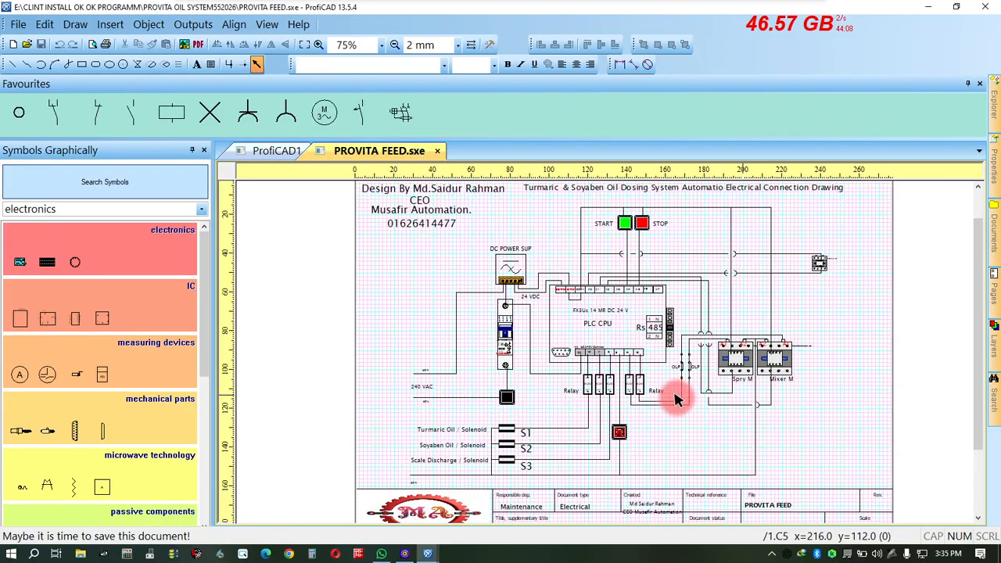
scroll(677, 399, "up", 1)
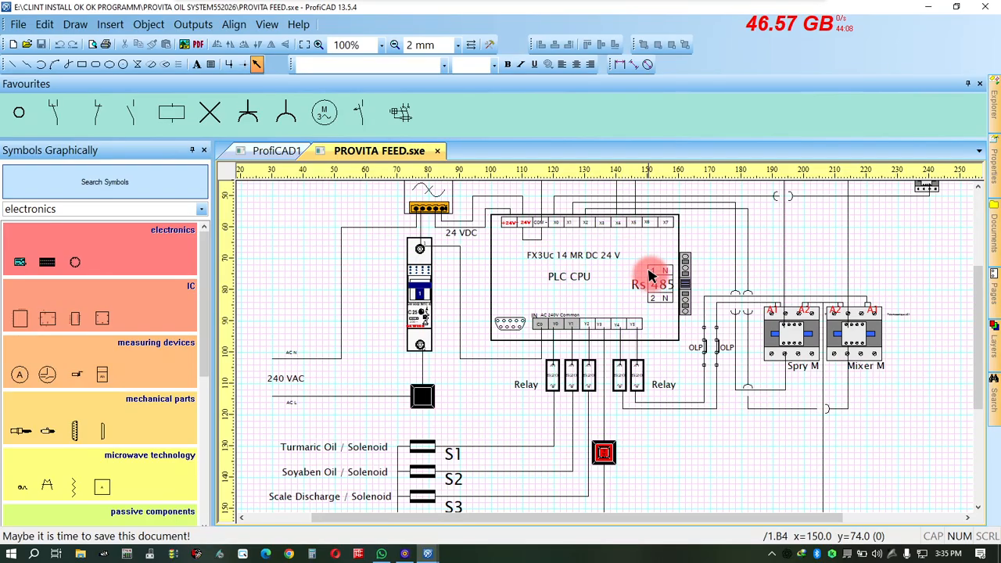
scroll(636, 290, "down", 1, "ctrl")
scroll(636, 301, "down", 1, "ctrl")
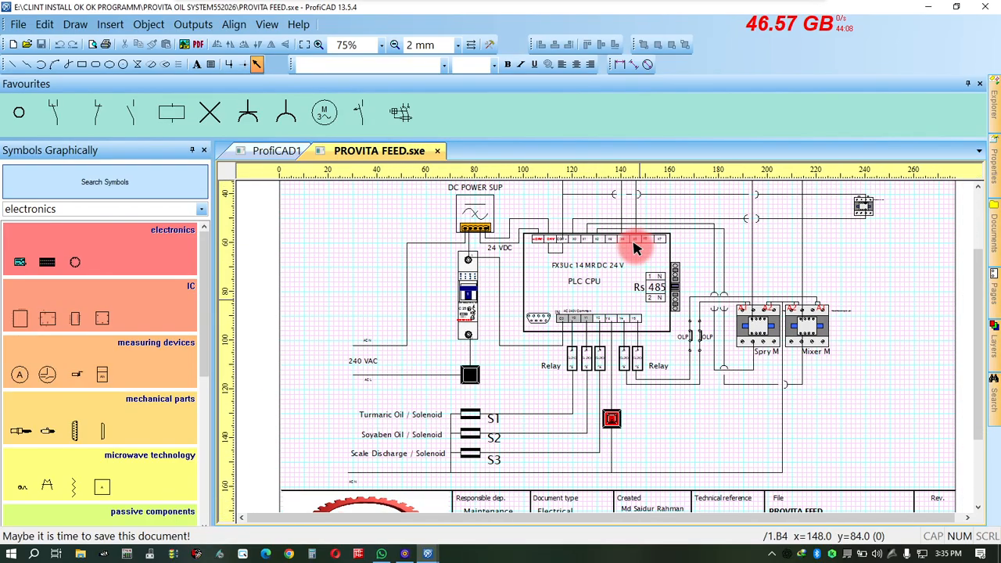